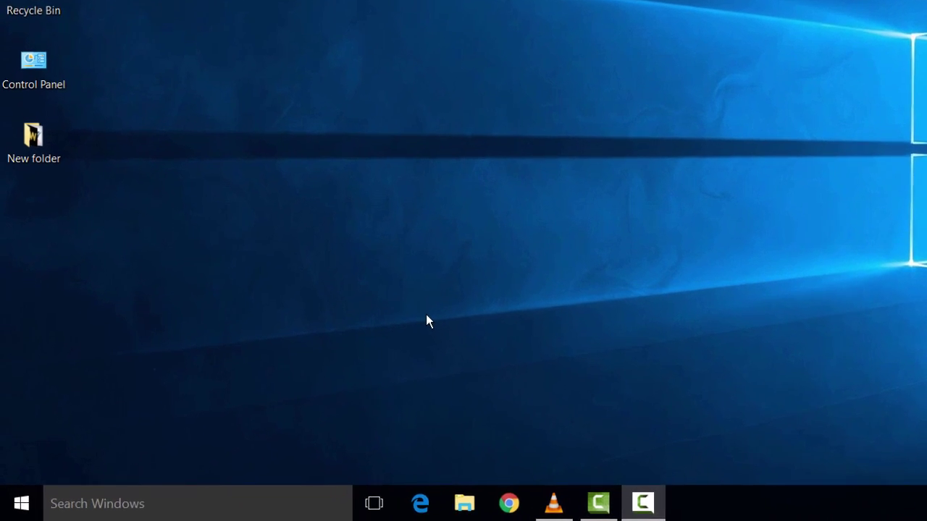
Open Command Prompt and ping raspberrypi.mshome.net, getting four replies from 192.168.137.148 with 0% loss.
key(super+r)
text(cmd)
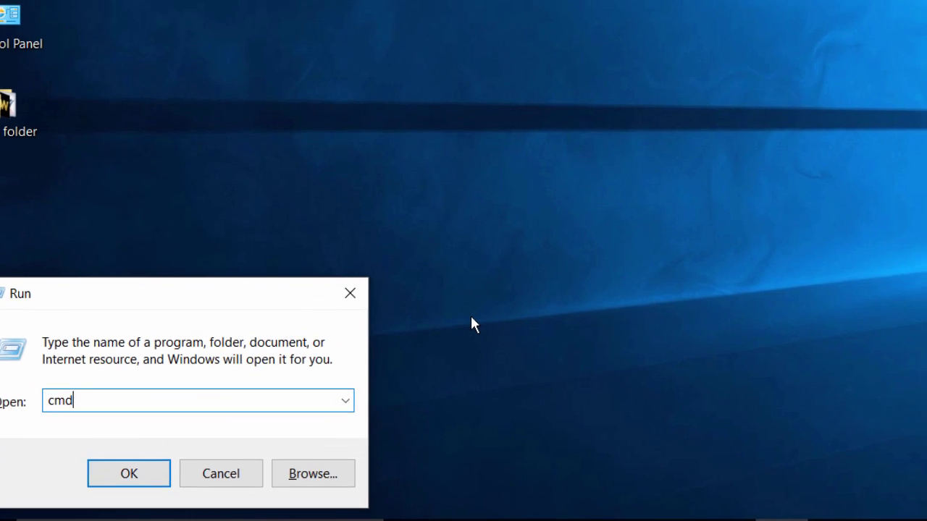
key(Return)
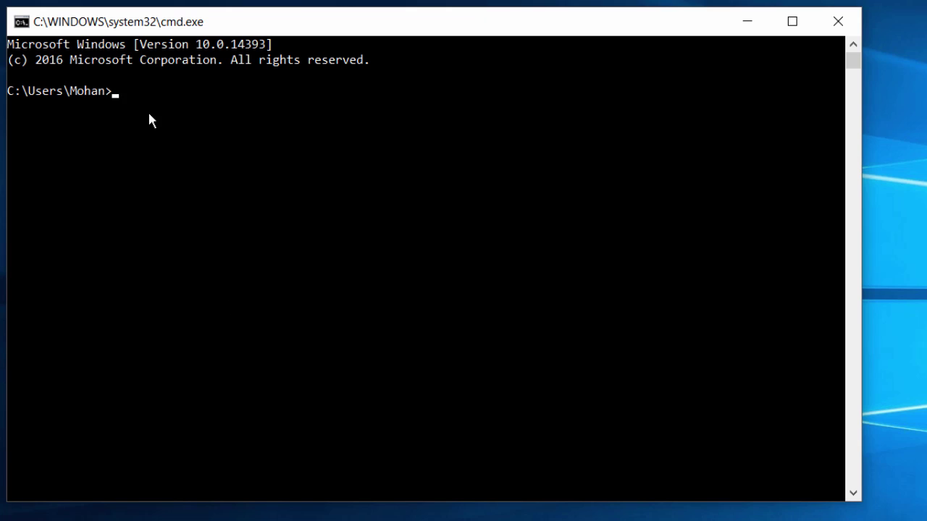
text(ping raspberrypi.mshome.net)
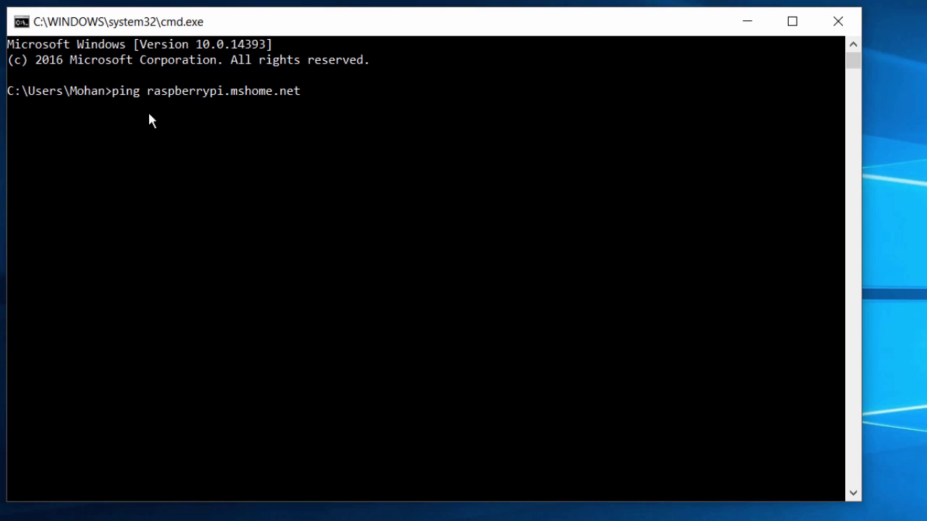
key(Return)
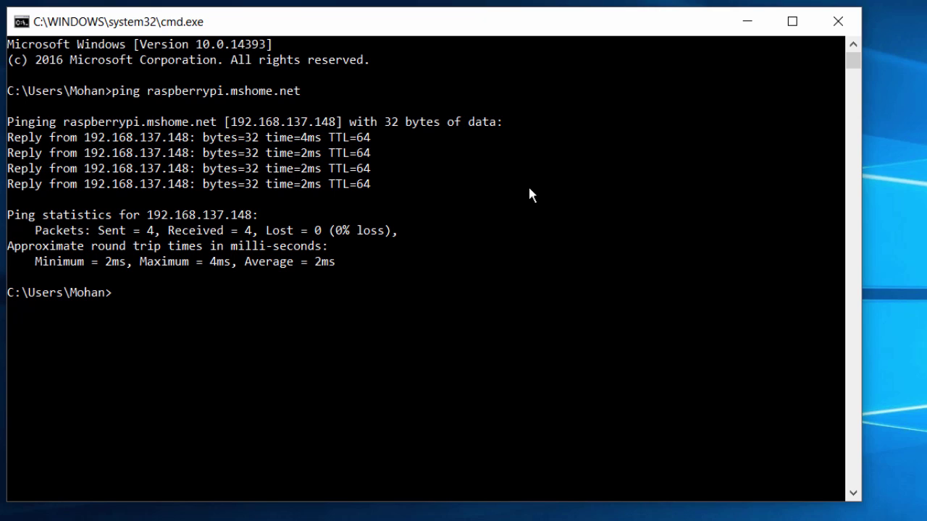
Close Command Prompt and open VNC Viewer with server address 192.168.137.148:1 entered.
click(838, 21)
key(super)
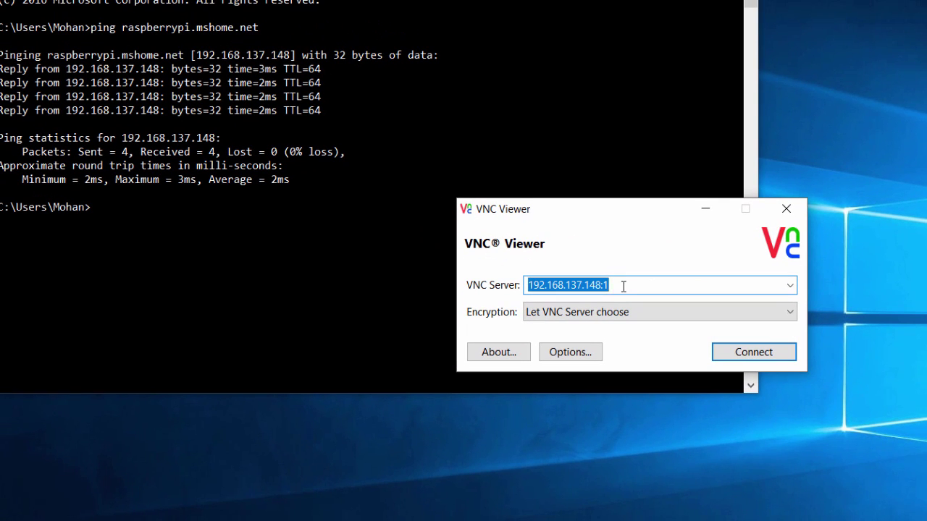
click(623, 287)
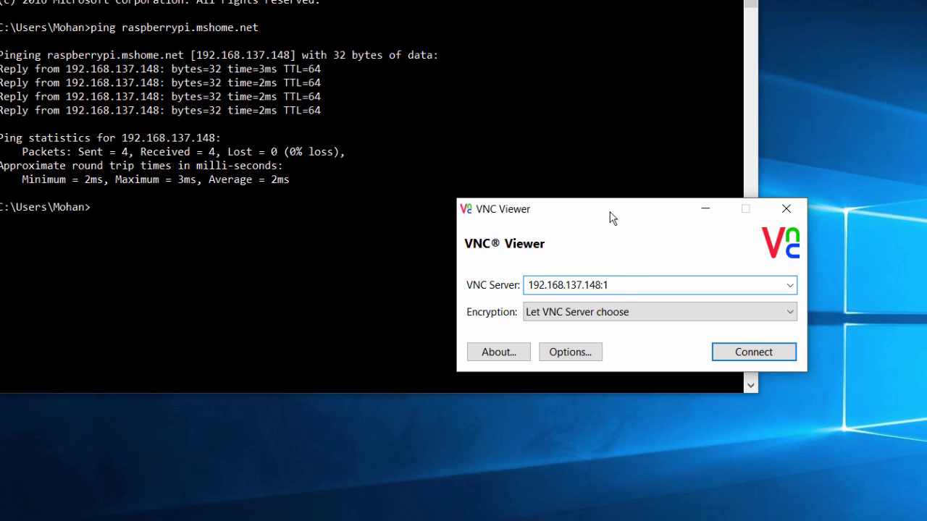
drag(614, 217, 693, 211)
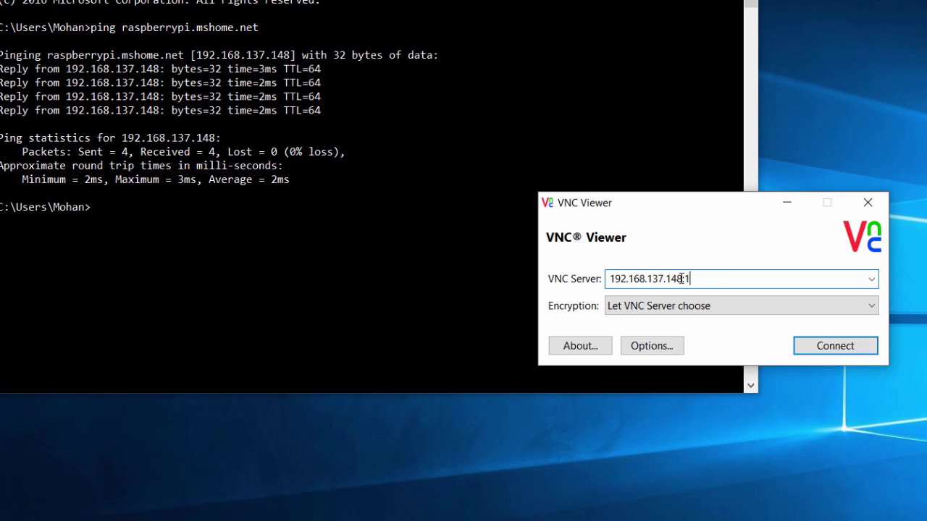
Connect, accept the unencrypted connection warning and log in with the Pi's password.
click(837, 348)
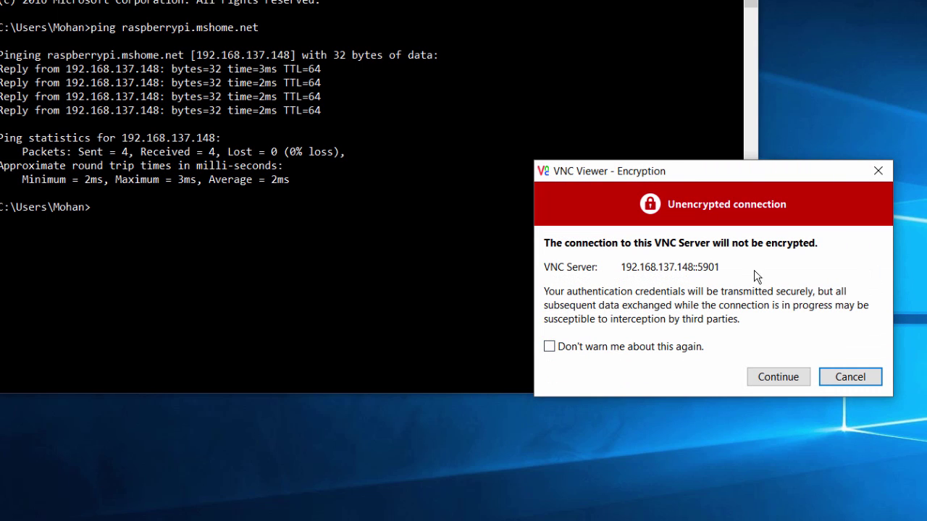
click(768, 383)
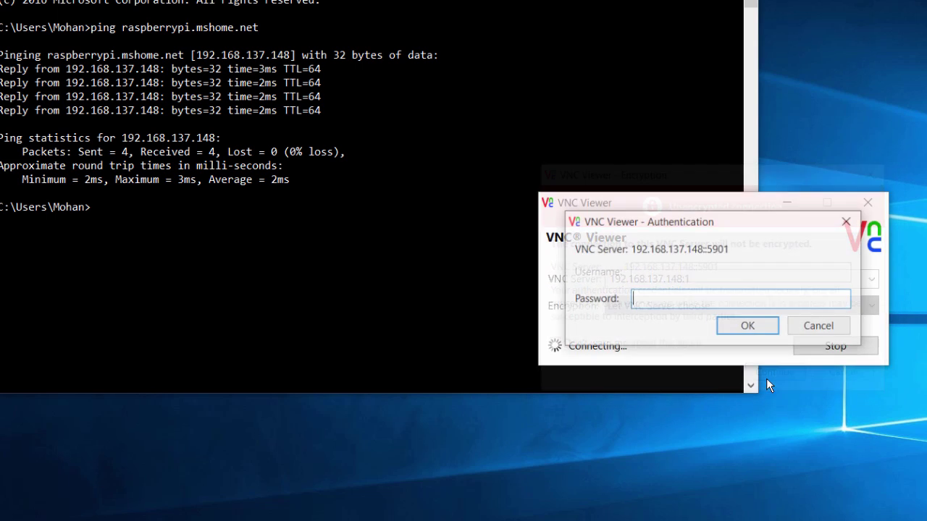
click(748, 327)
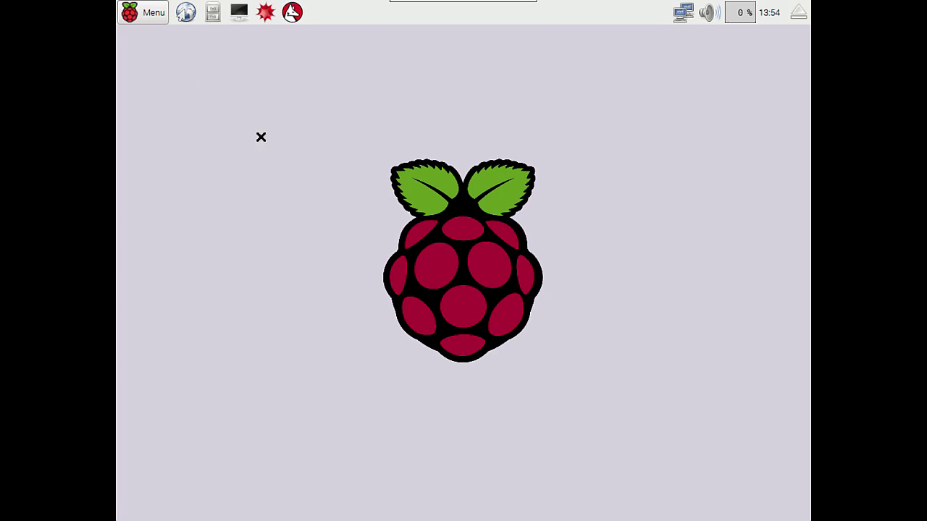
Launch LXTerminal from the Raspberry Pi menu's System Tools.
click(151, 12)
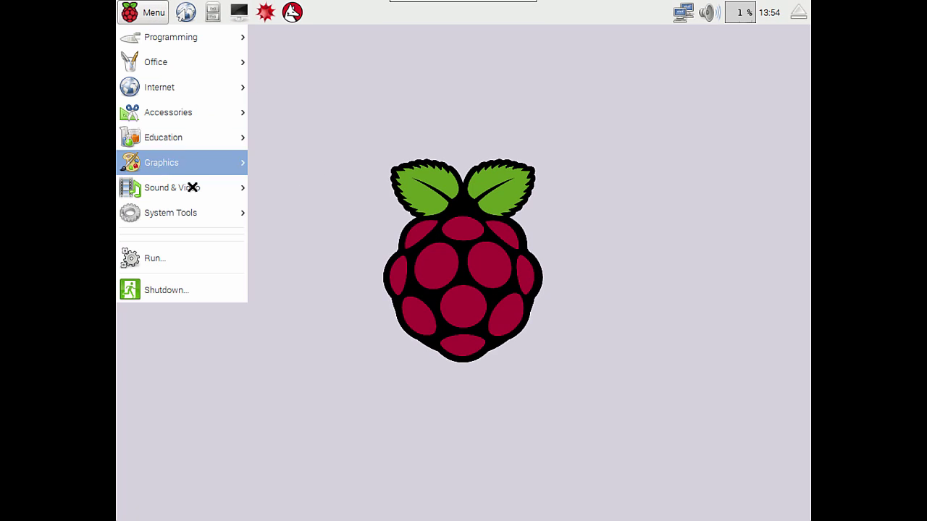
mouse_move(200, 218)
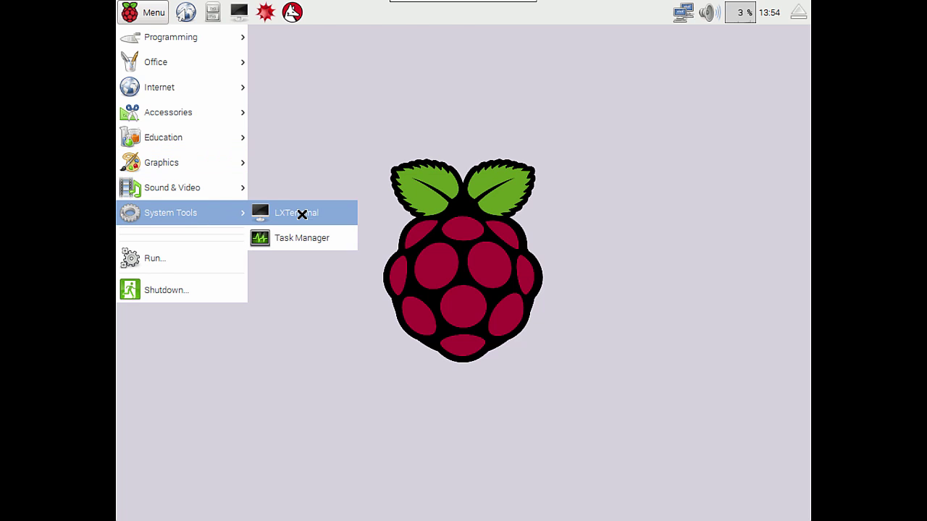
click(302, 215)
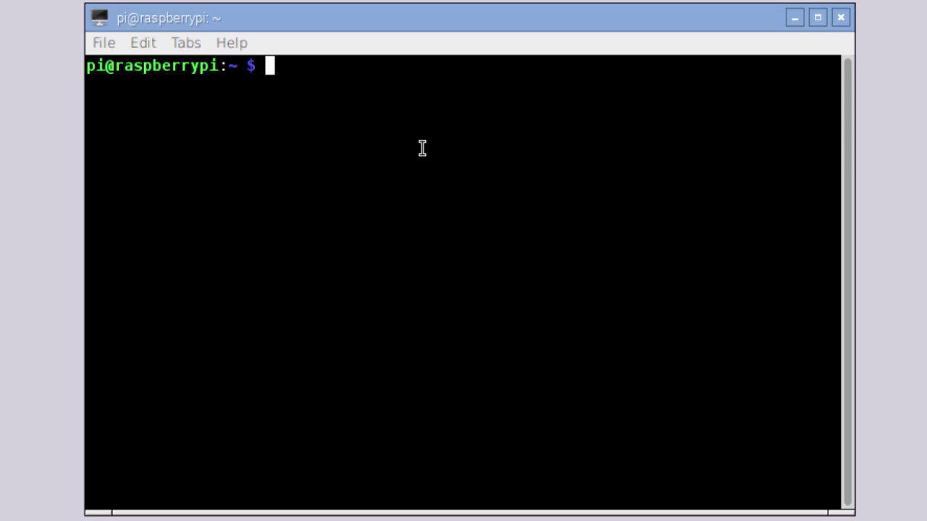
Become root with 'sudo su' and run 'apt-get update' to refresh package lists.
text(sudo )
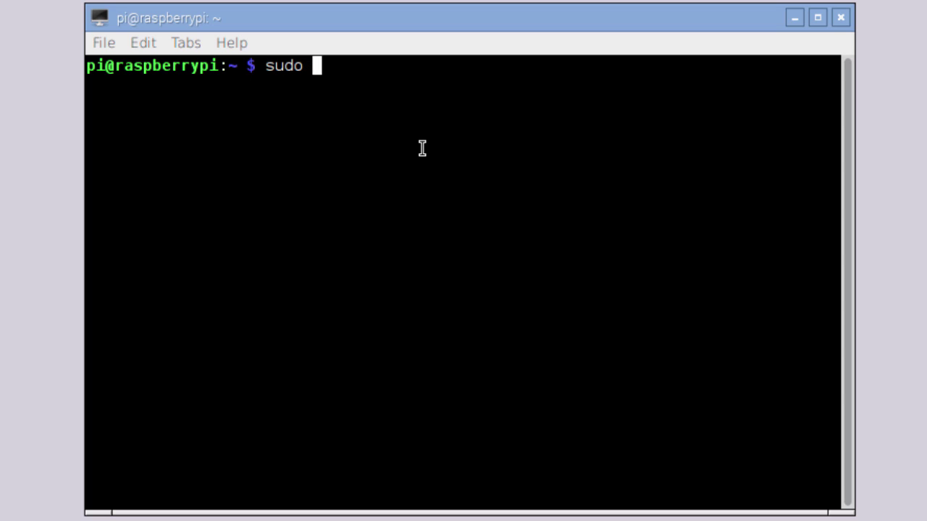
text(su)
key(Return)
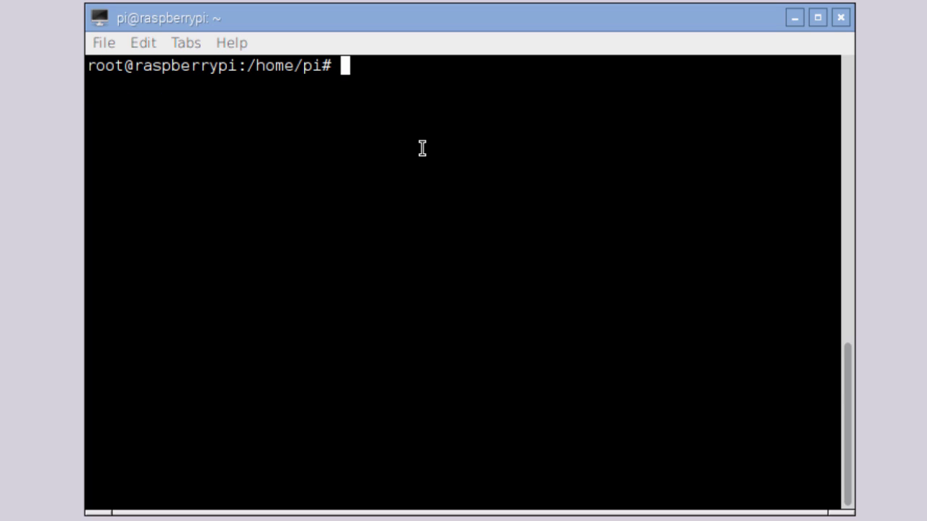
text(apt-get upda)
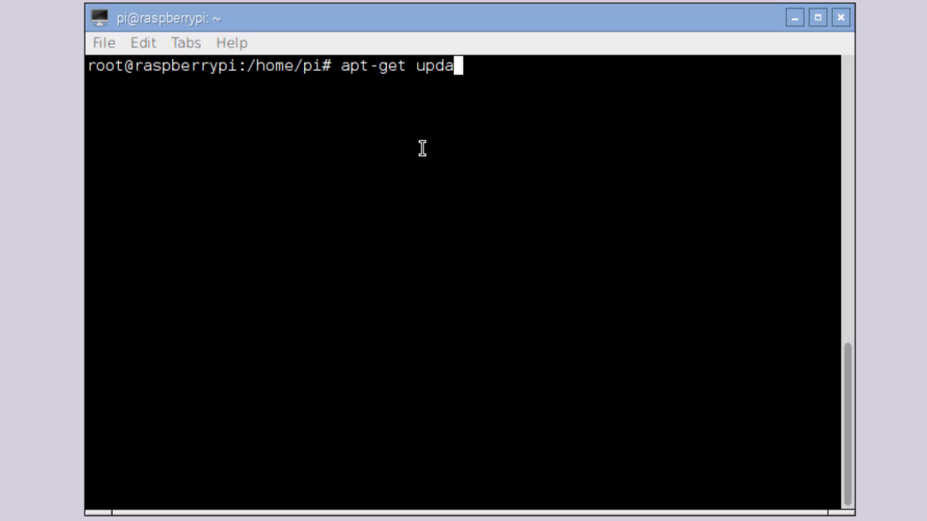
text(te)
key(Return)
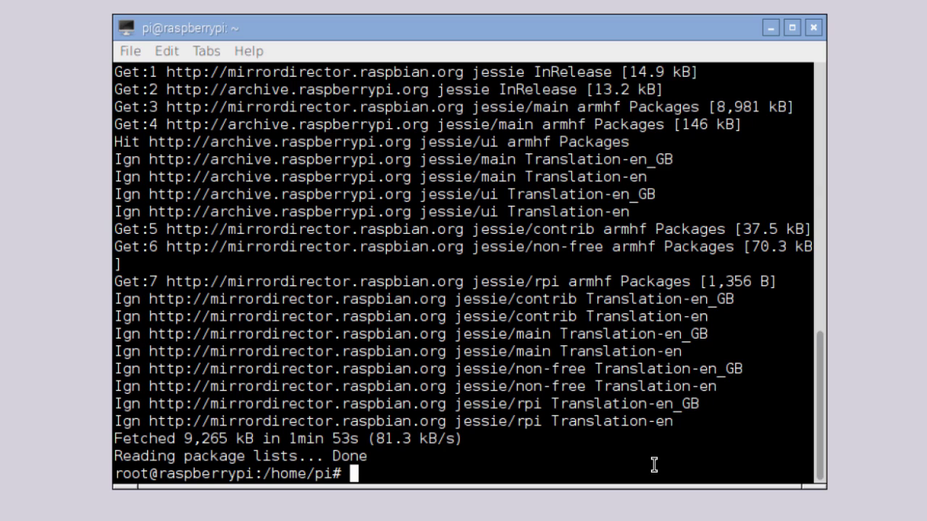
Run 'apt-get install python-virtualenv' and answer y to install its 18 new packages.
text(a)
text(pt)
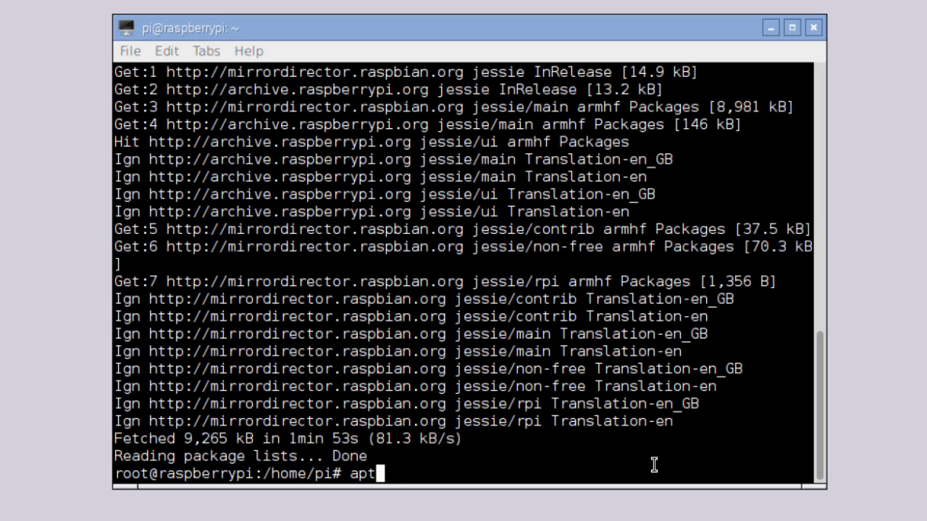
text(-get )
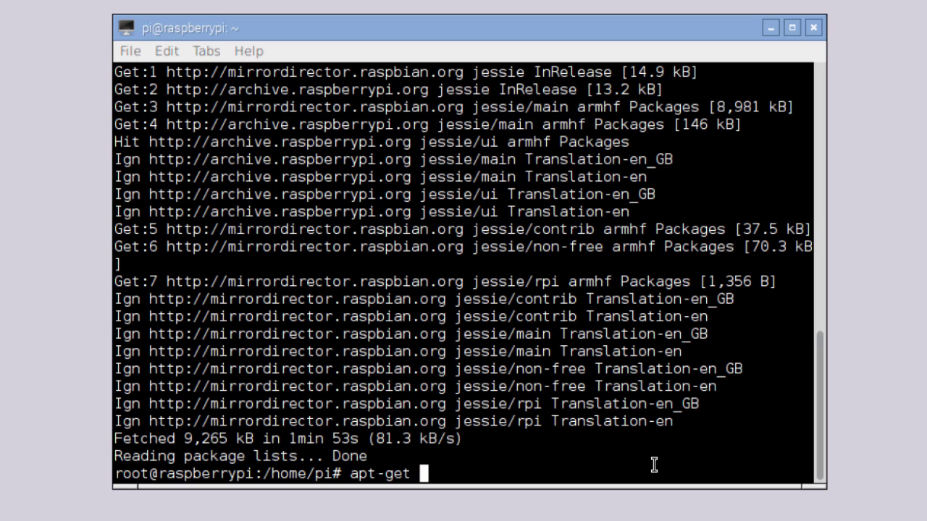
text(python)
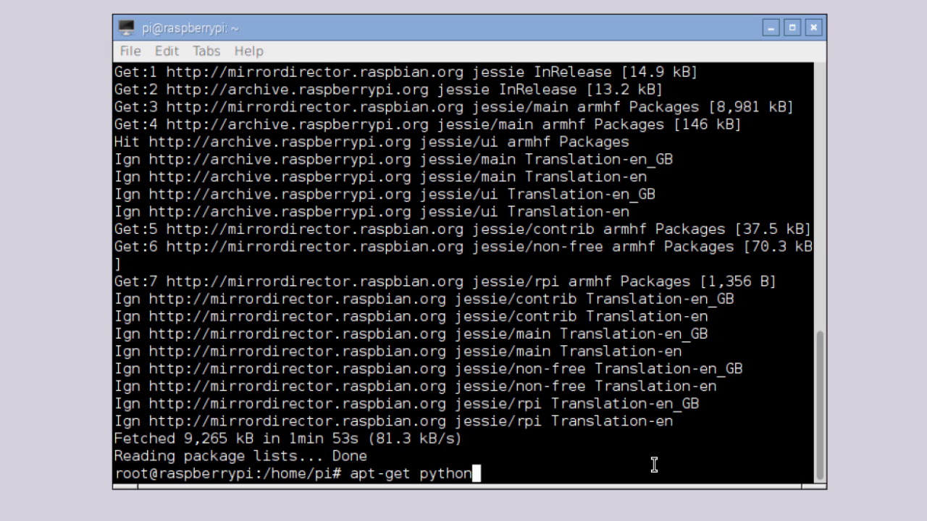
text(-)
text(virt)
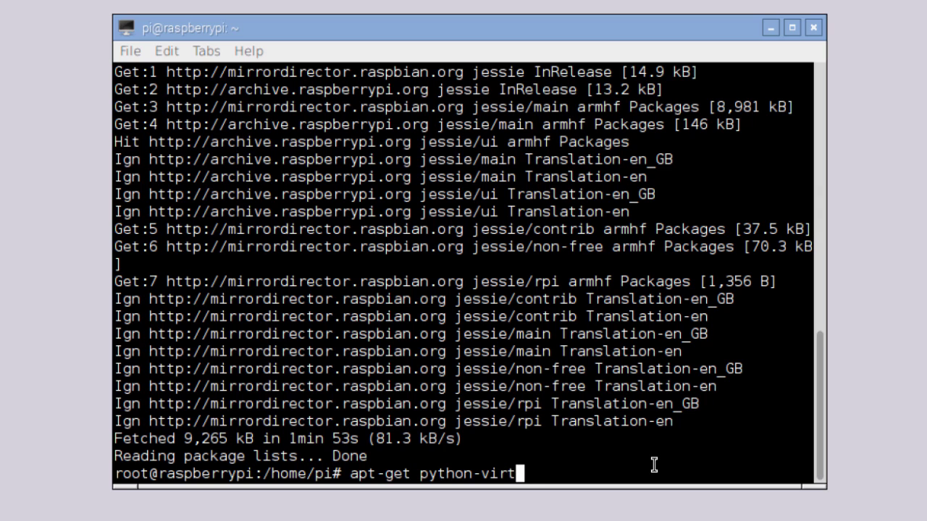
text(ualenv)
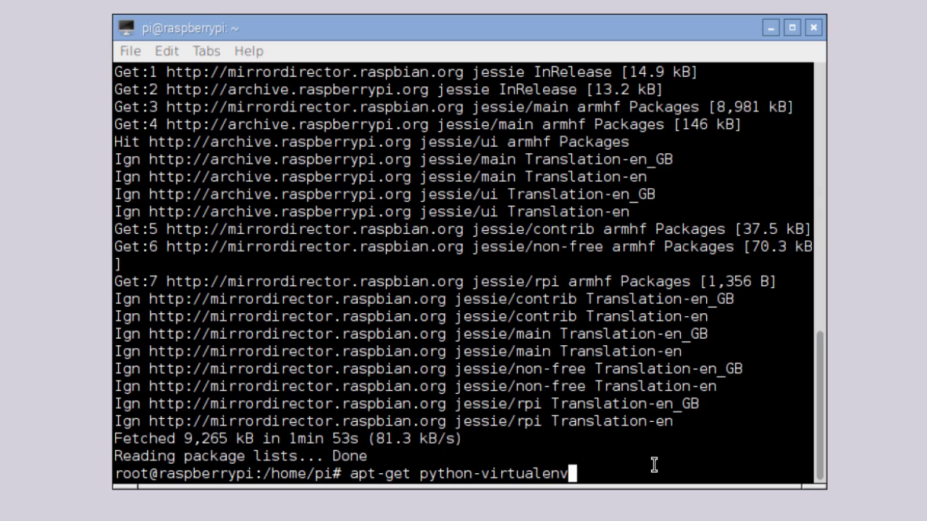
key(Return)
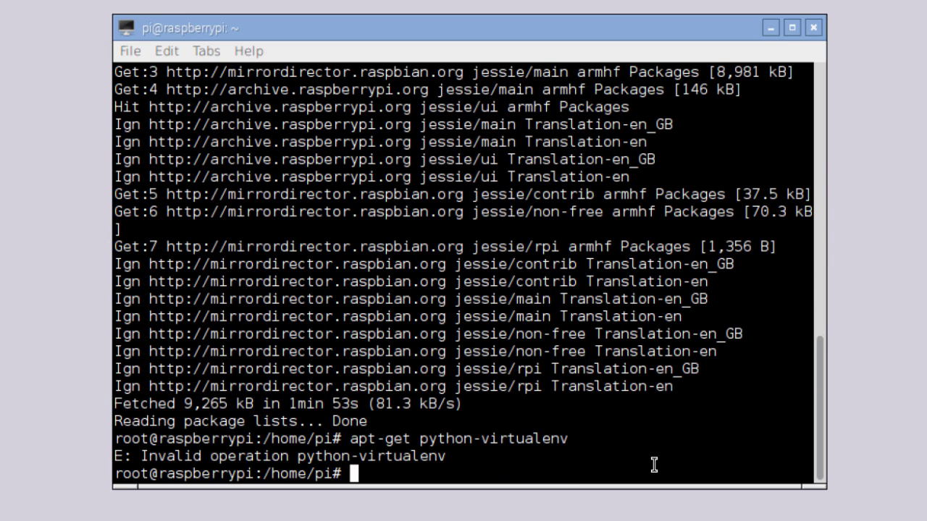
text(apt-)
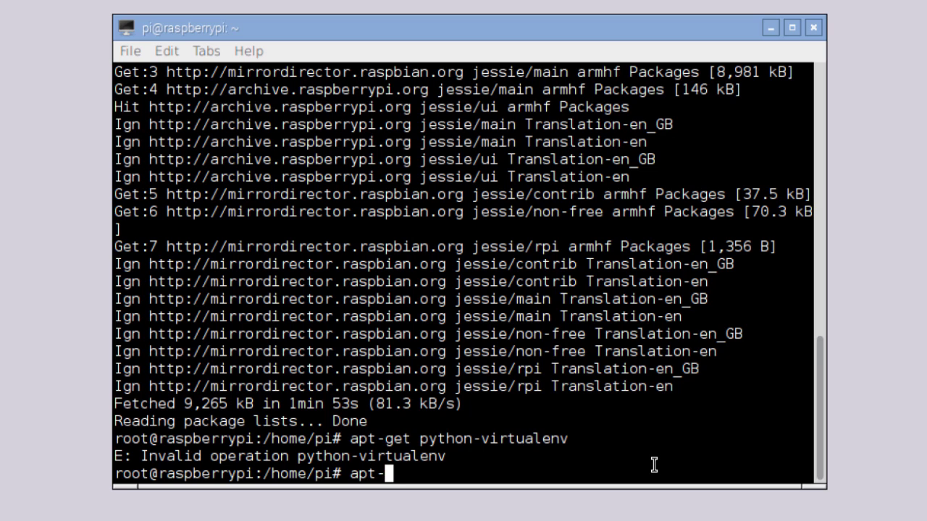
text(get in)
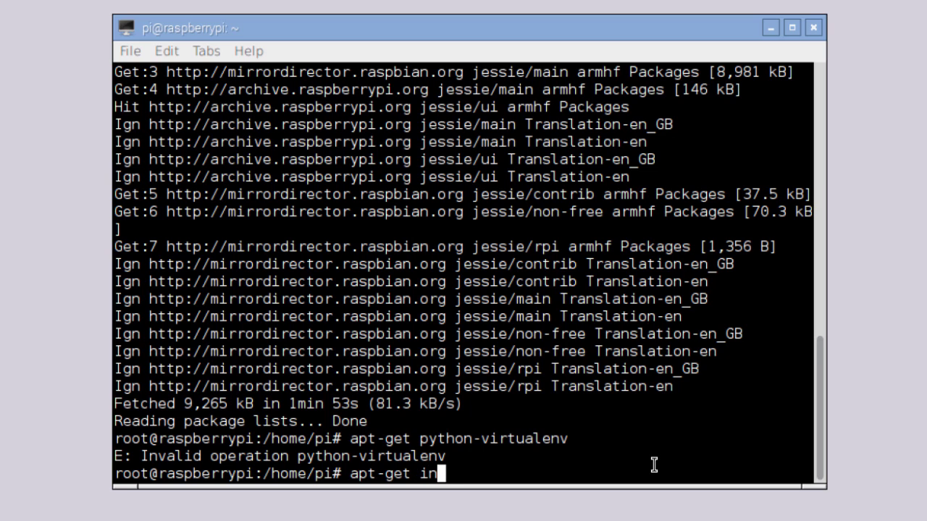
text(stall python)
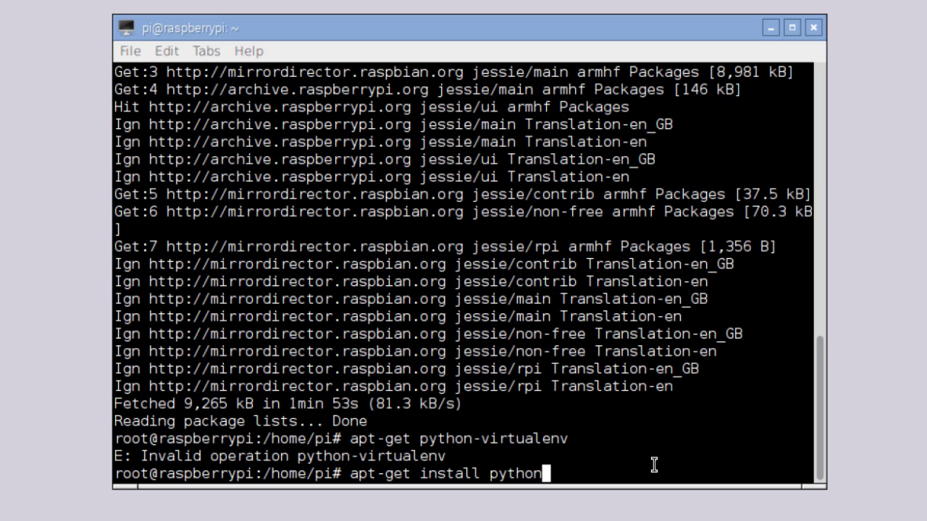
text(-vi)
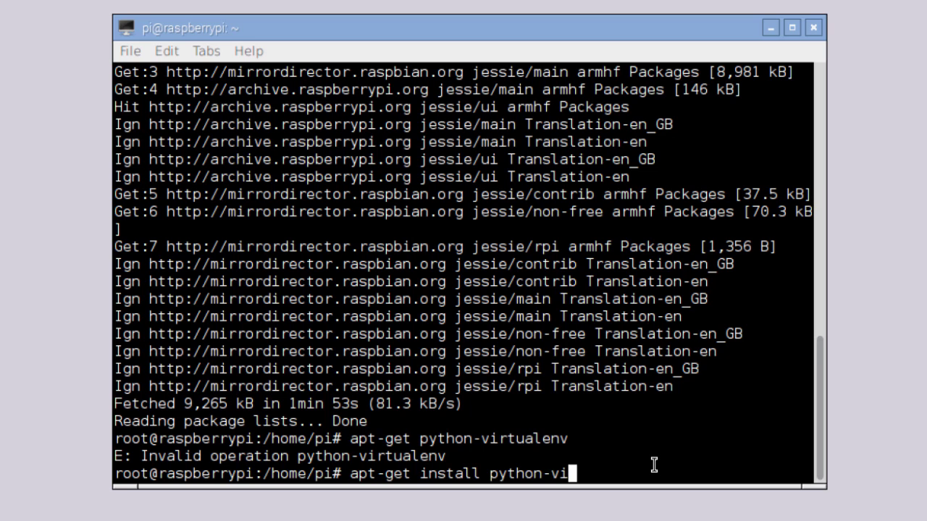
text(rtual)
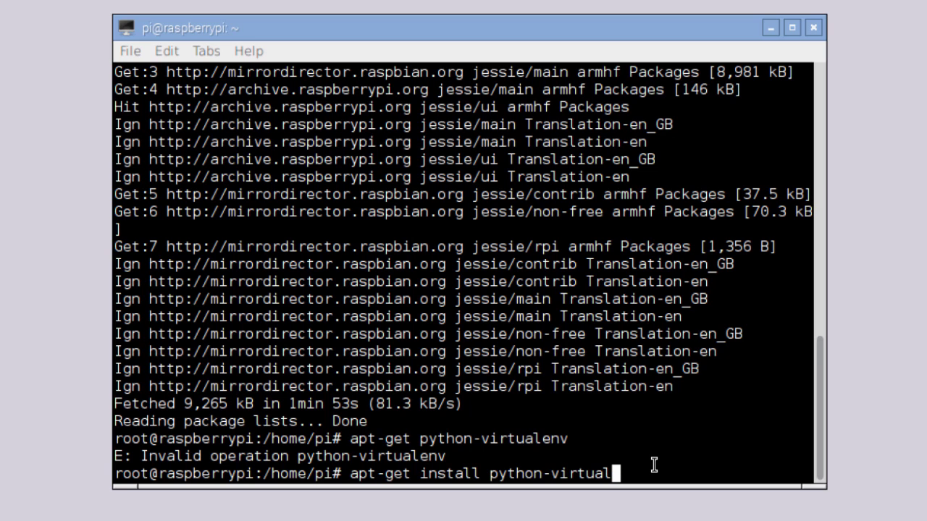
text(env)
key(Return)
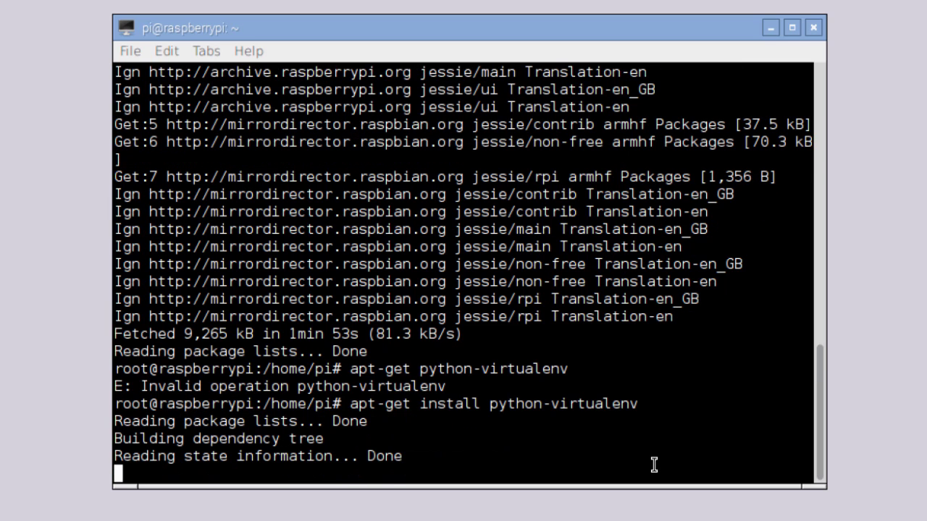
text(y)
key(Return)
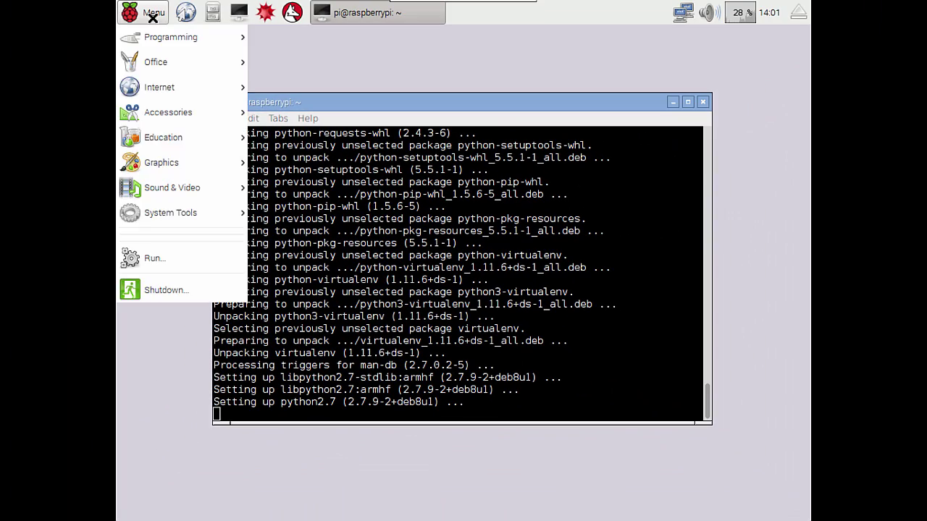
Launch Epiphany from the Internet menu and type docs.python-guide.org/en/latest/dev/virtualenvs/ as the address.
mouse_move(182, 85)
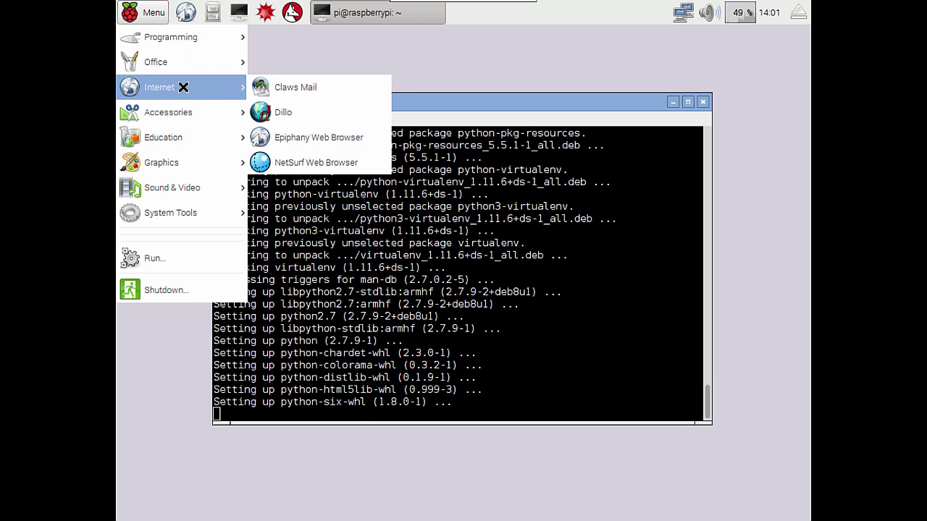
click(331, 138)
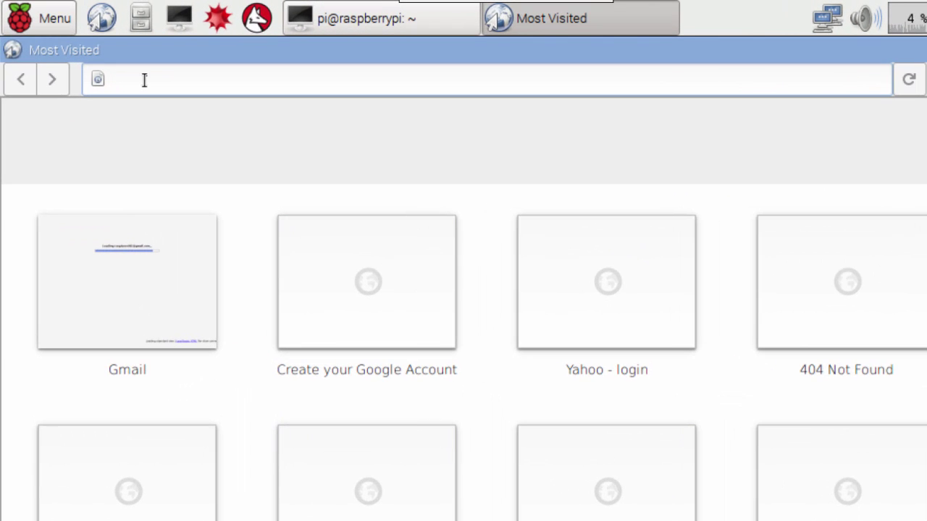
text(do)
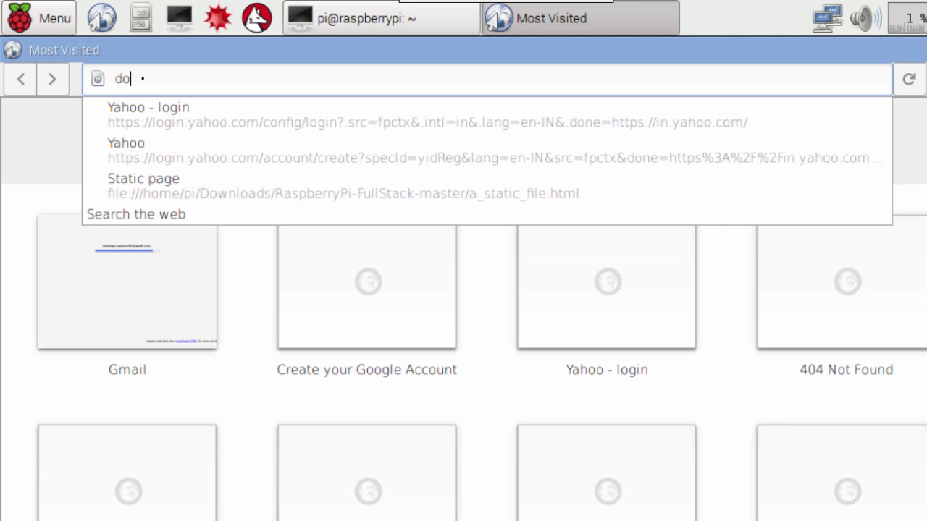
text(cs)
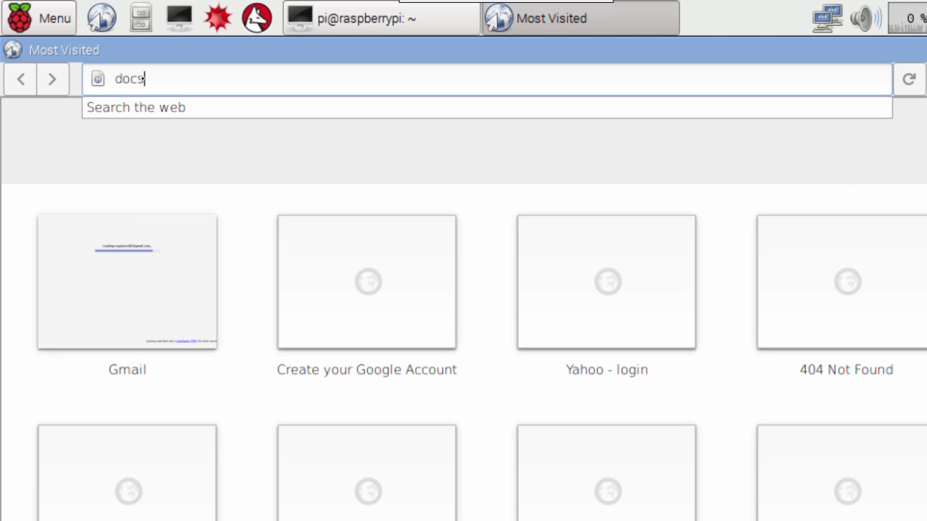
text(.python)
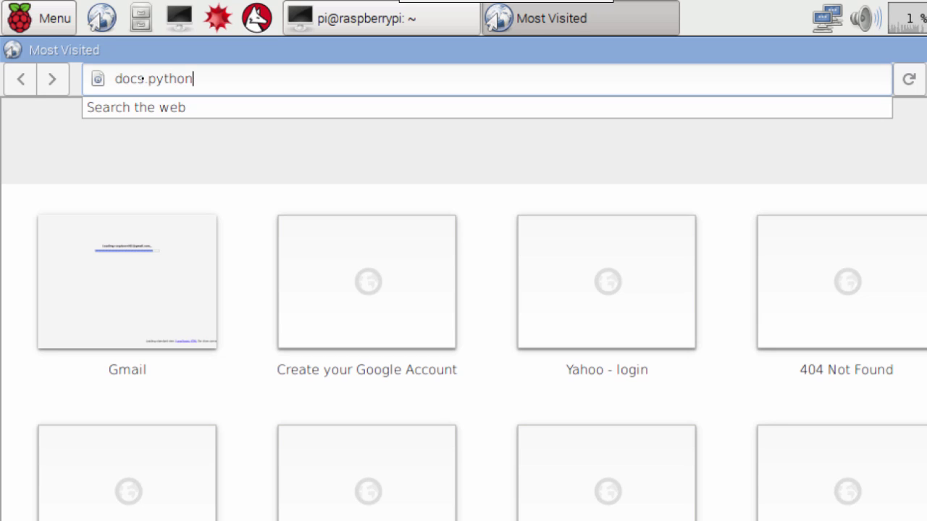
text(-guide)
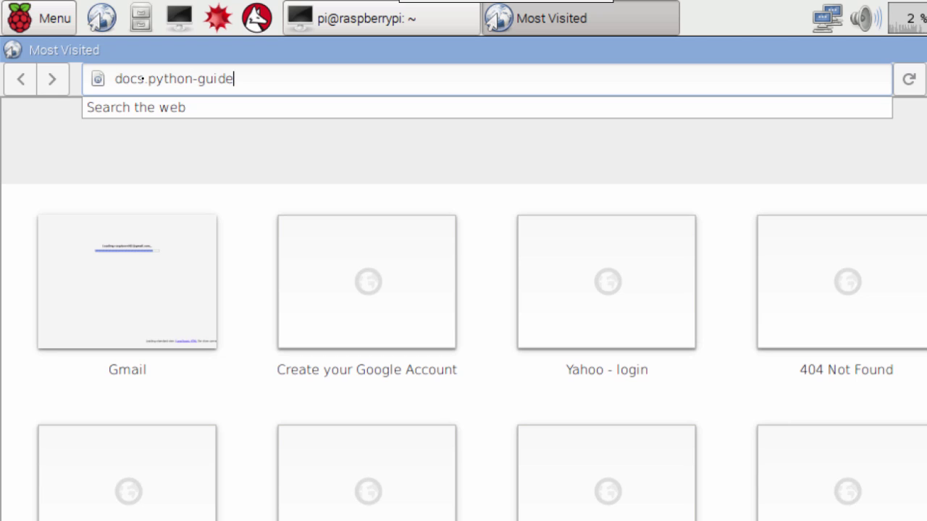
text(.org/en)
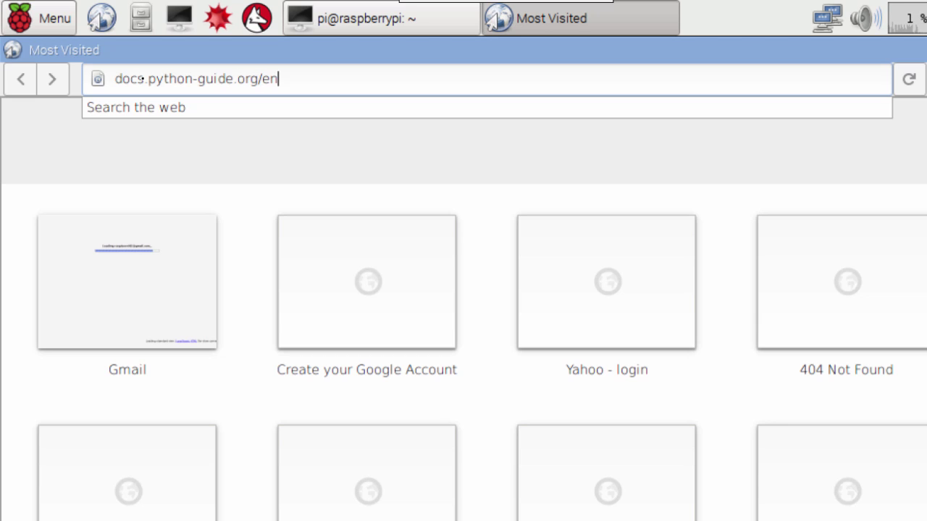
text(/latest/dev)
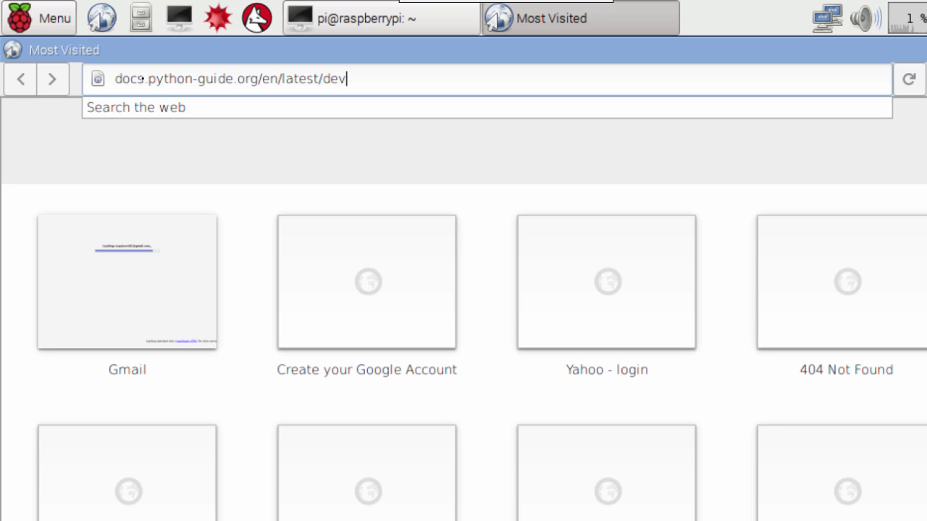
text(/virtualen)
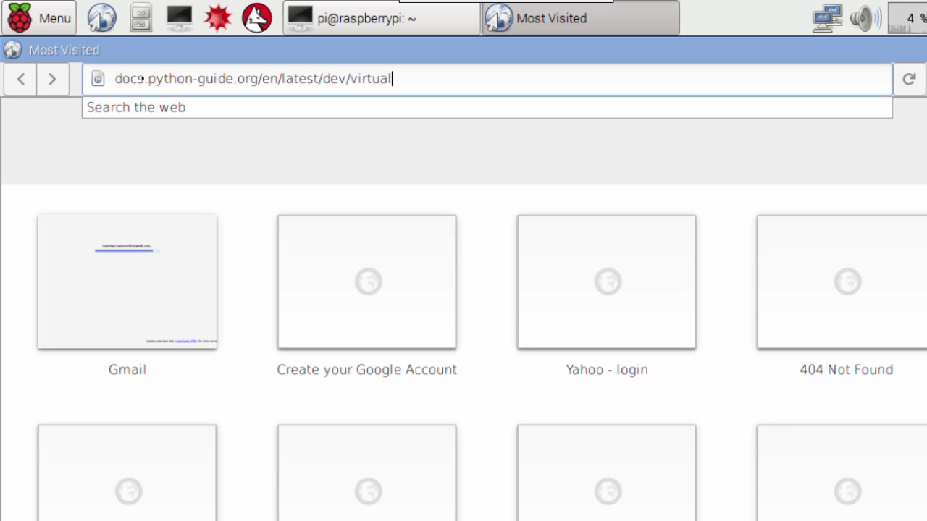
text(vs/)
Load the Virtual Environments guide and scroll through the virtualenv and virtualenvwrapper sections to autoenv.
key(Return)
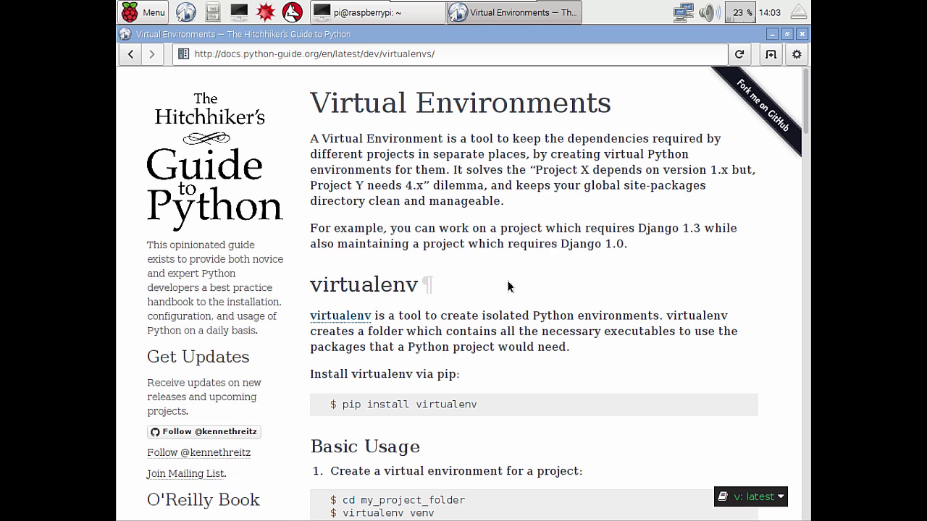
scroll(538, 286, down, 1)
scroll(538, 285, down, 3)
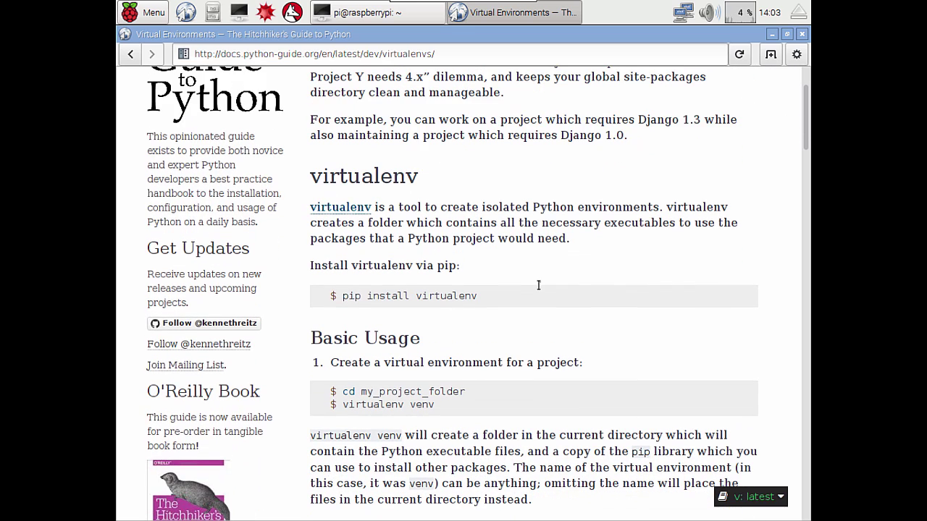
scroll(538, 285, down, 6)
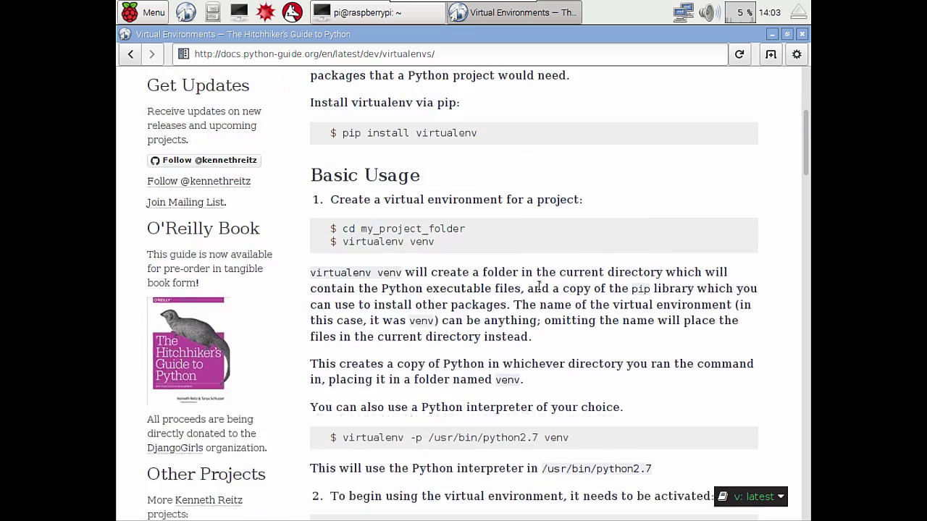
scroll(538, 286, down, 3)
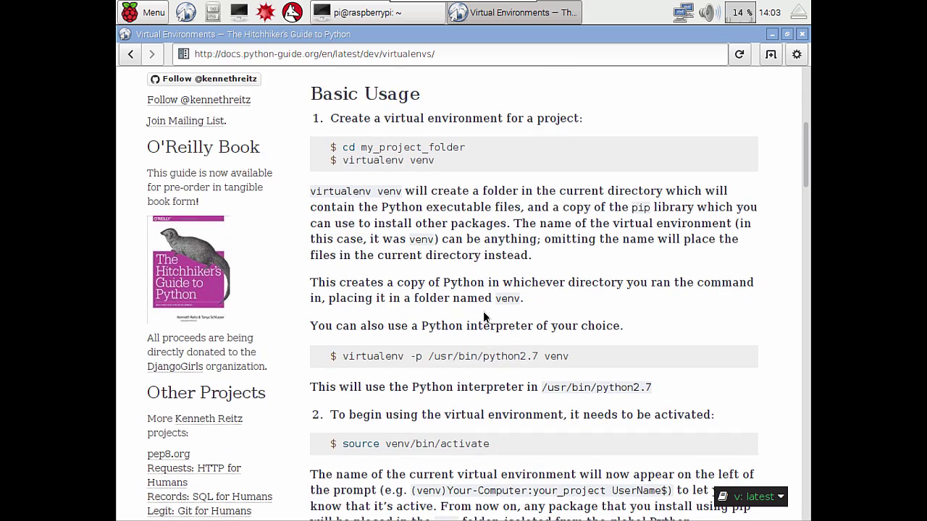
scroll(483, 316, down, 20)
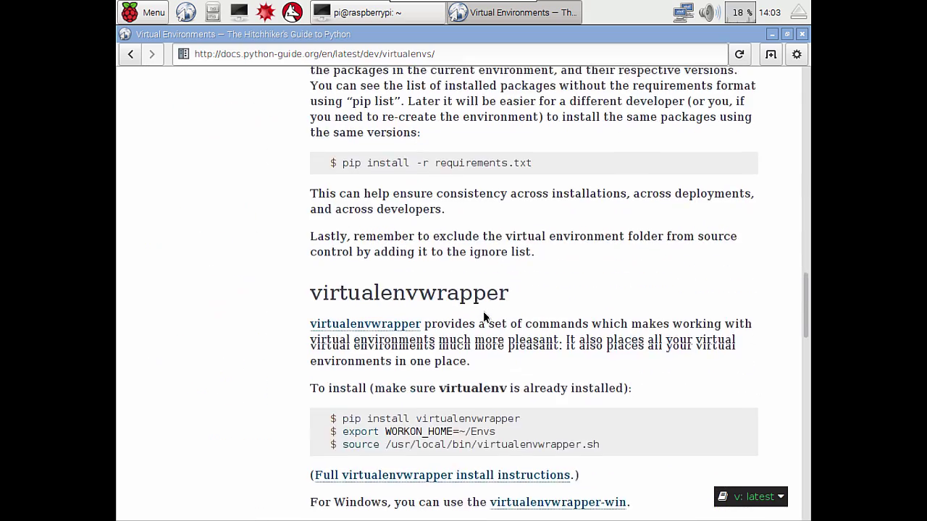
scroll(484, 317, down, 10)
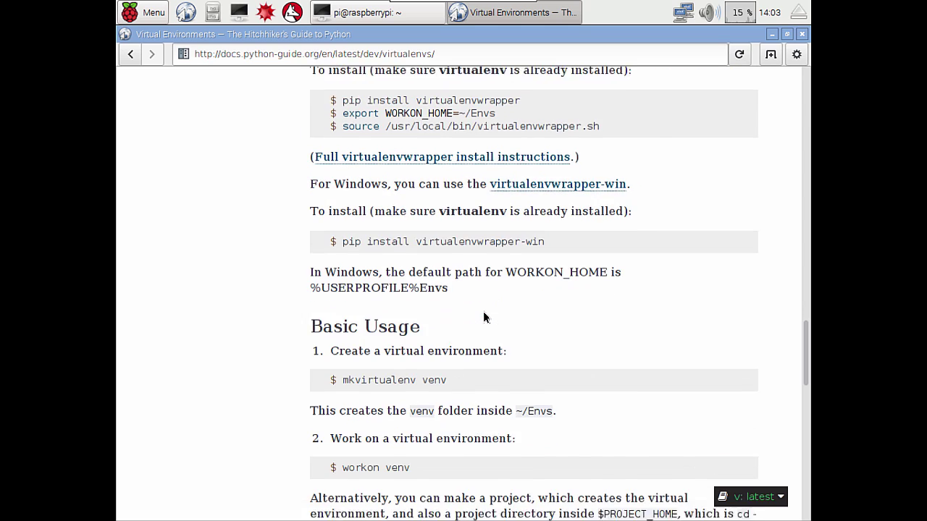
scroll(483, 317, down, 6)
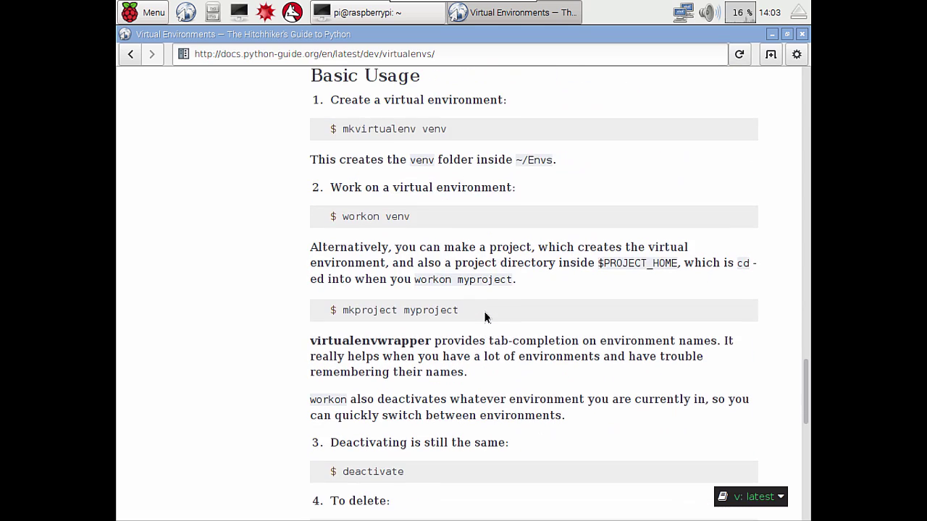
scroll(485, 316, up, 2)
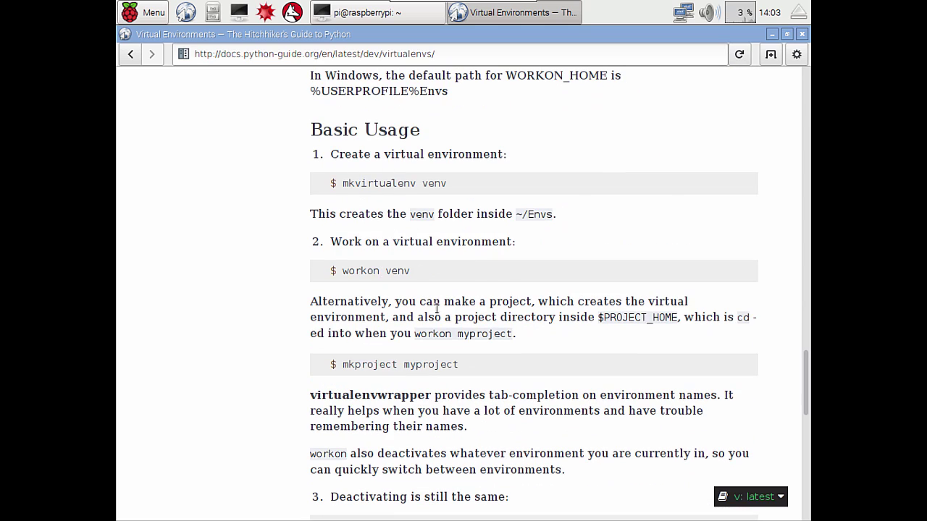
scroll(470, 348, down, 6)
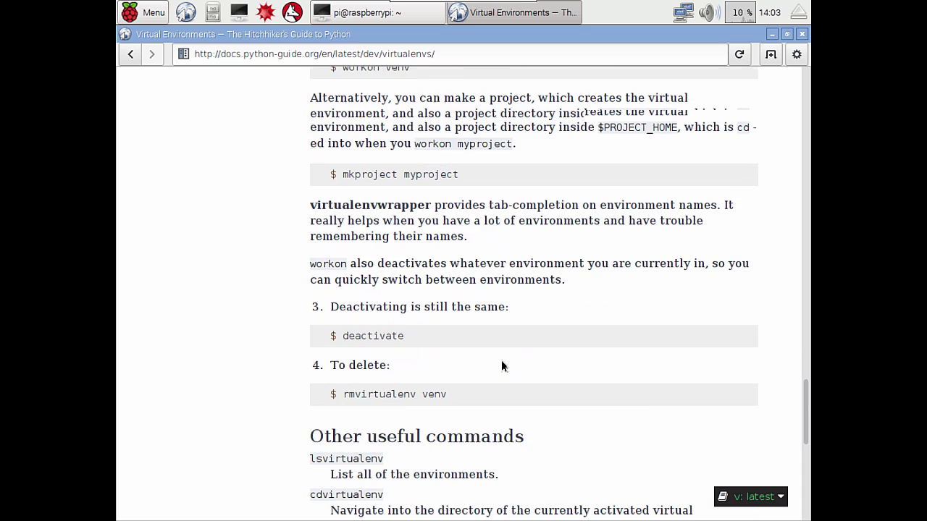
scroll(501, 366, down, 14)
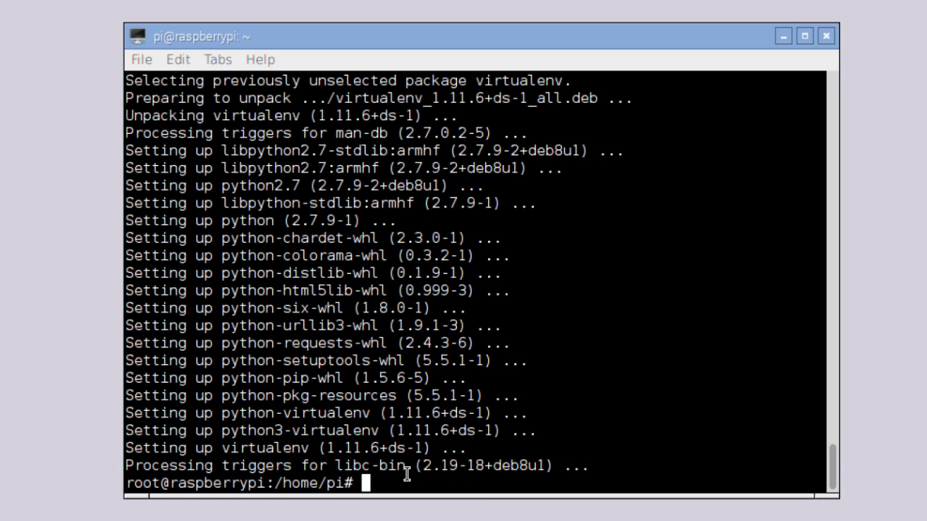
Clear the screen and run 'apt-get install python-pip', answering y for its 14 new packages.
key(ctrl+l)
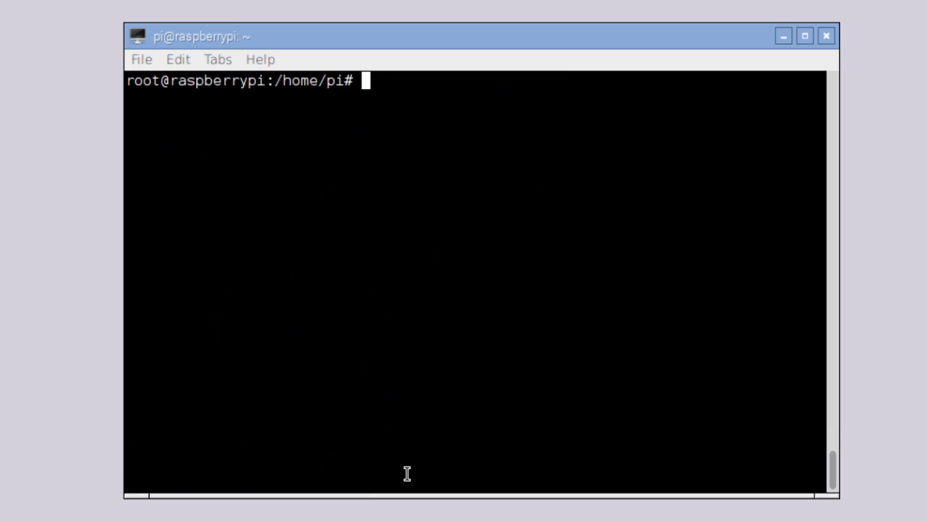
text(apt-get insta)
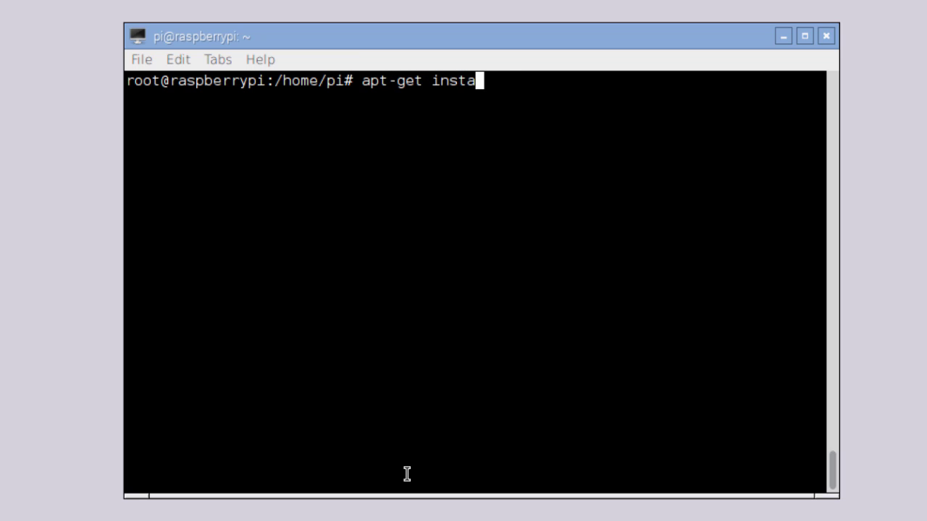
text(ll pyt)
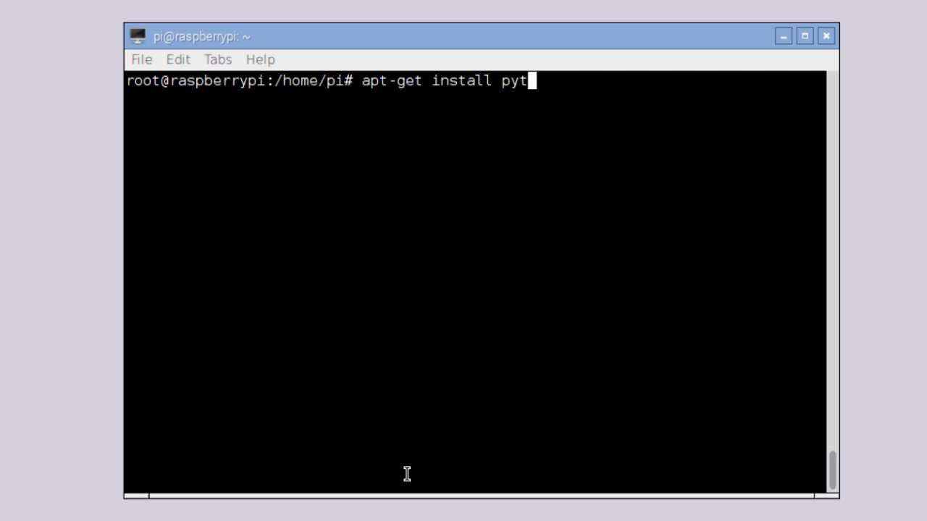
text(hon-pip)
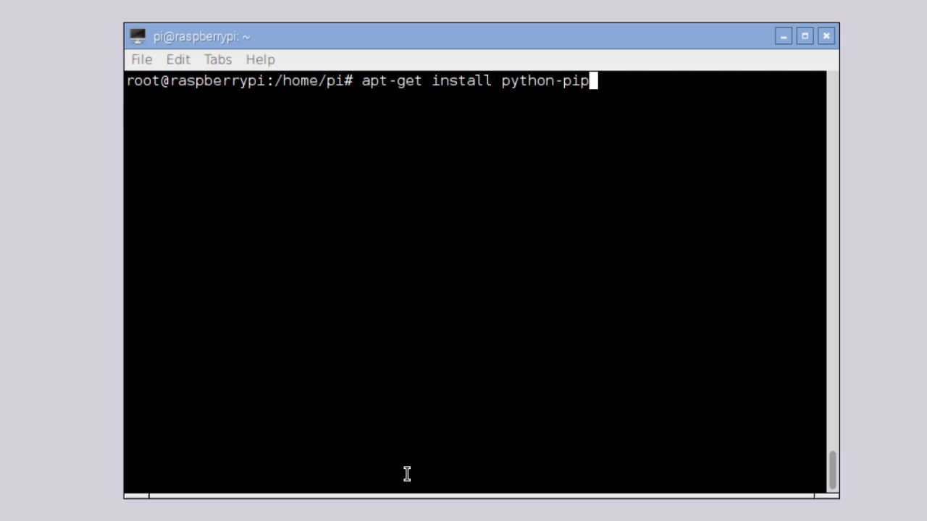
key(Return)
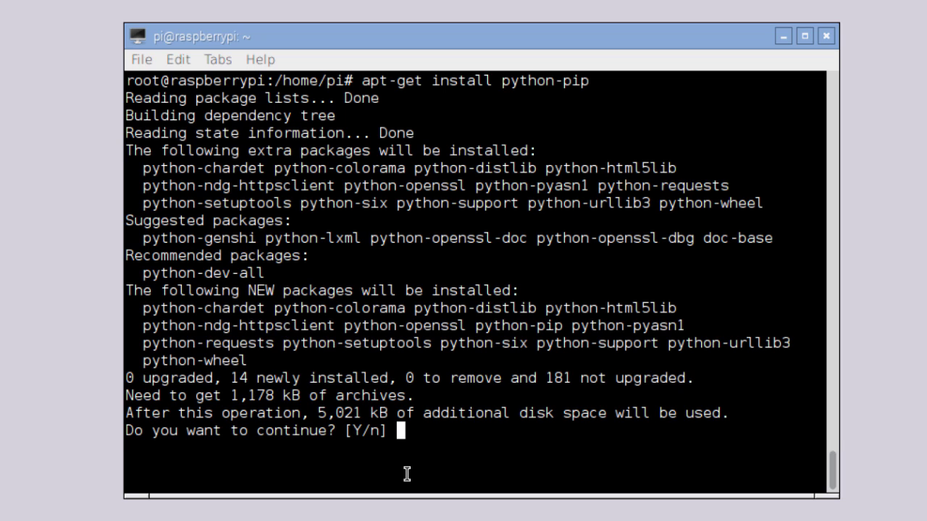
text(y)
key(Return)
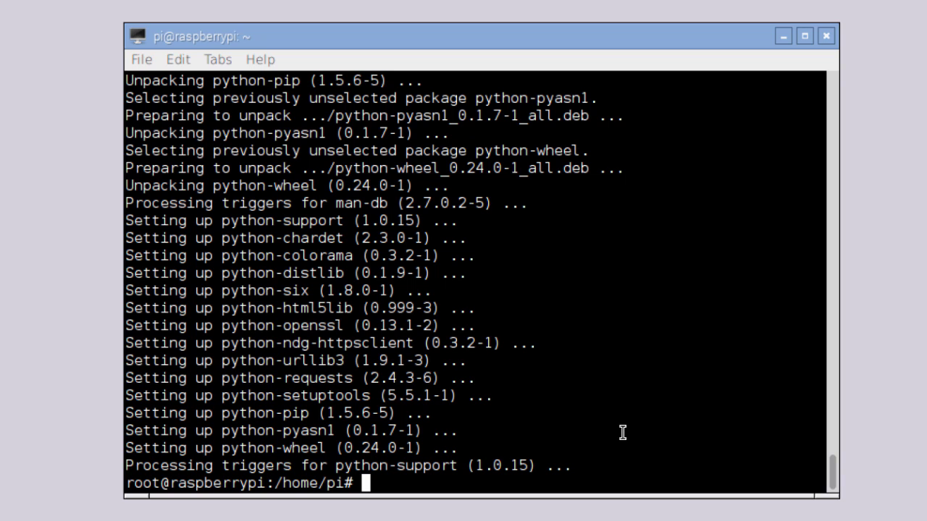
Create a folder named working under /var, then clear the screen.
text(cd /var/)
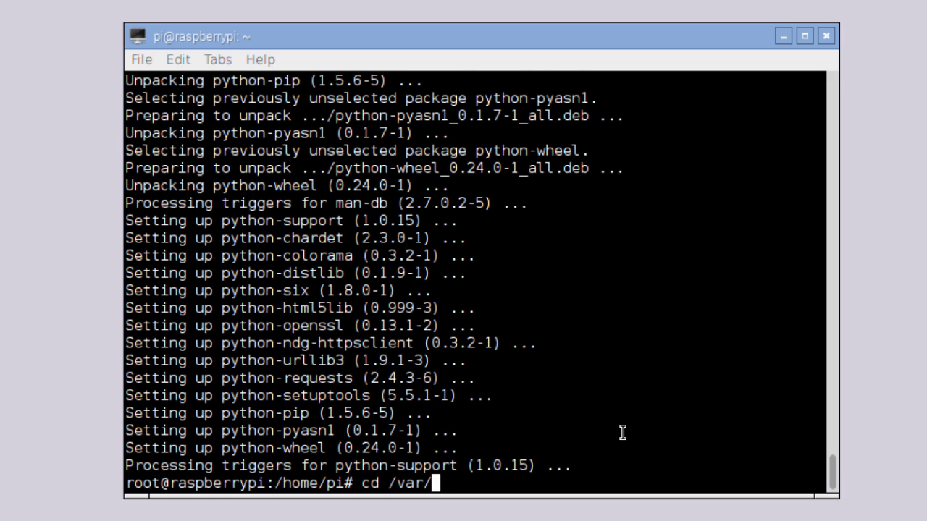
key(Return)
text(mkdir working)
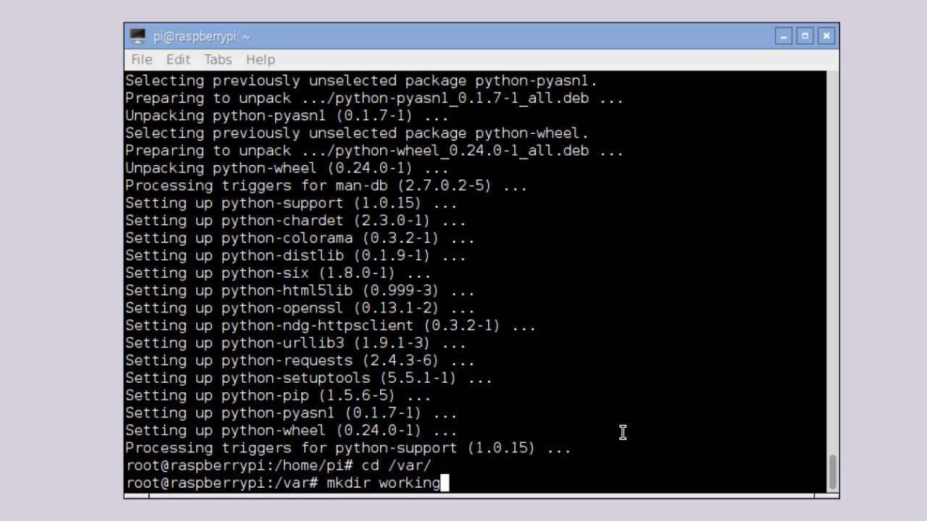
key(Return)
key(ctrl+l)
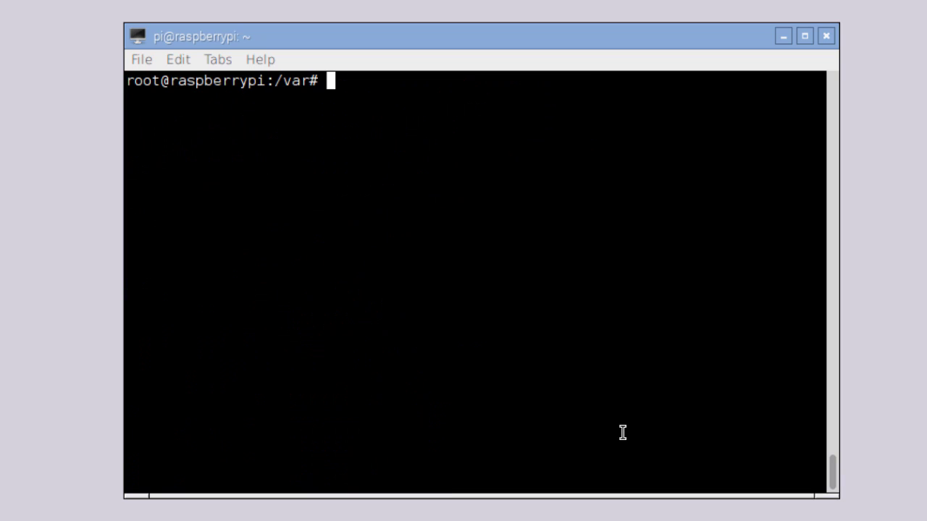
Move into /var/working and create a virtual environment named venv with 'virtualenv venv'.
text(cd wo)
key(Tab)
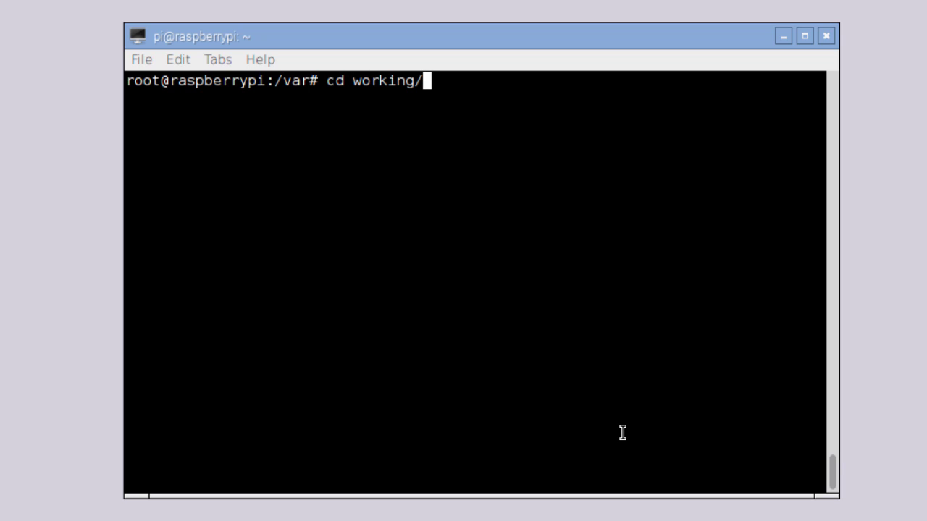
key(Return)
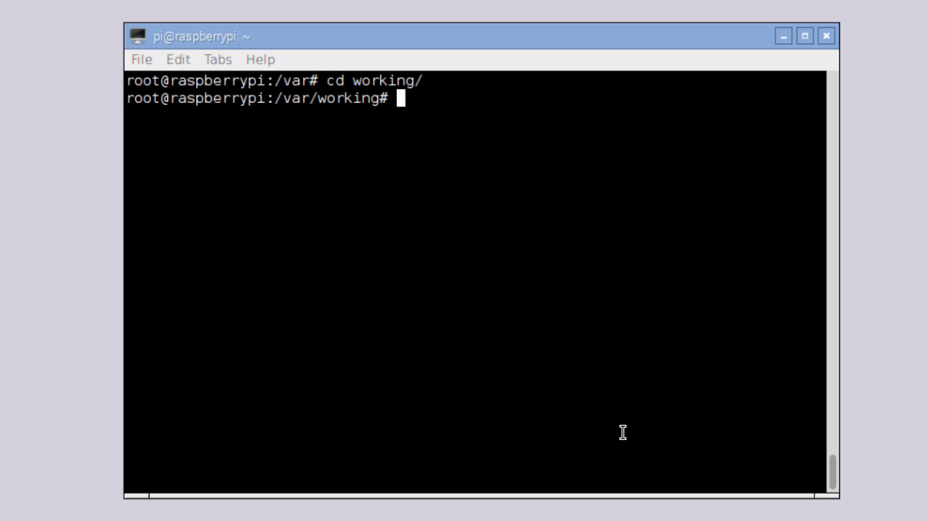
text(virtual)
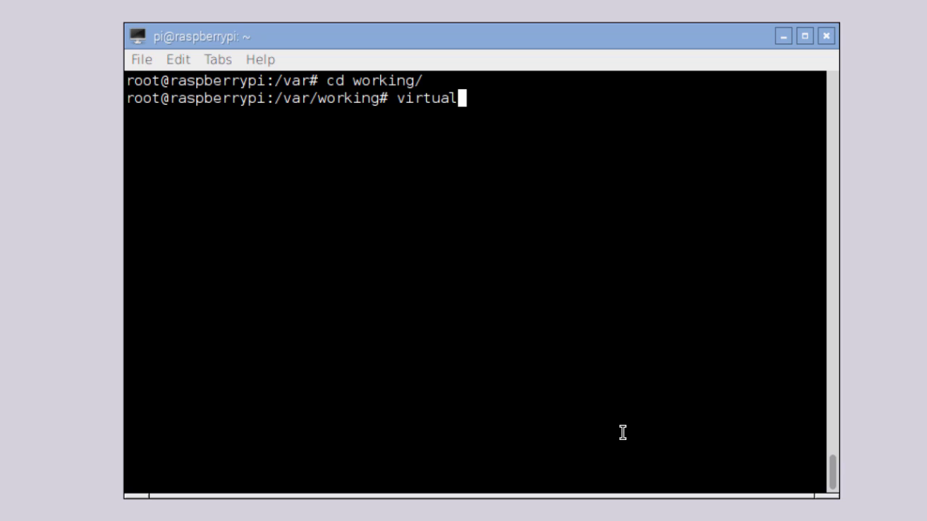
text(env venv)
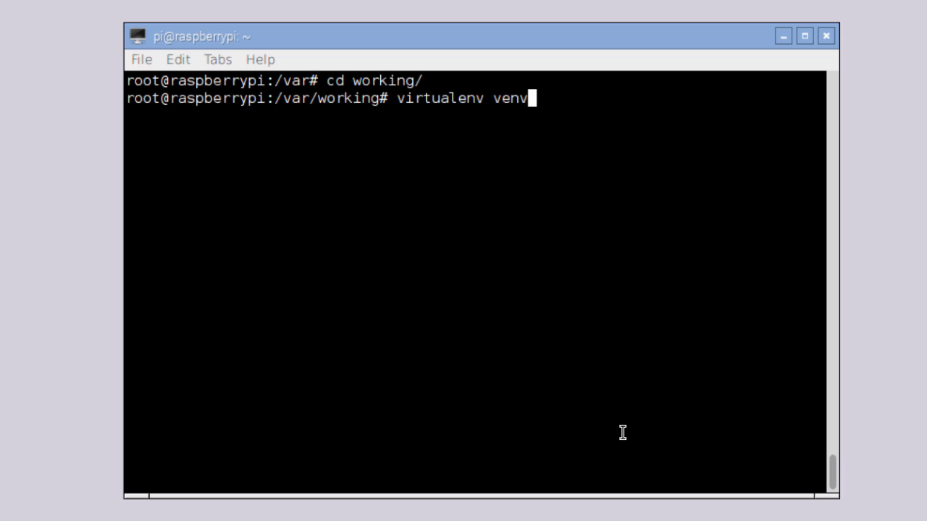
key(Return)
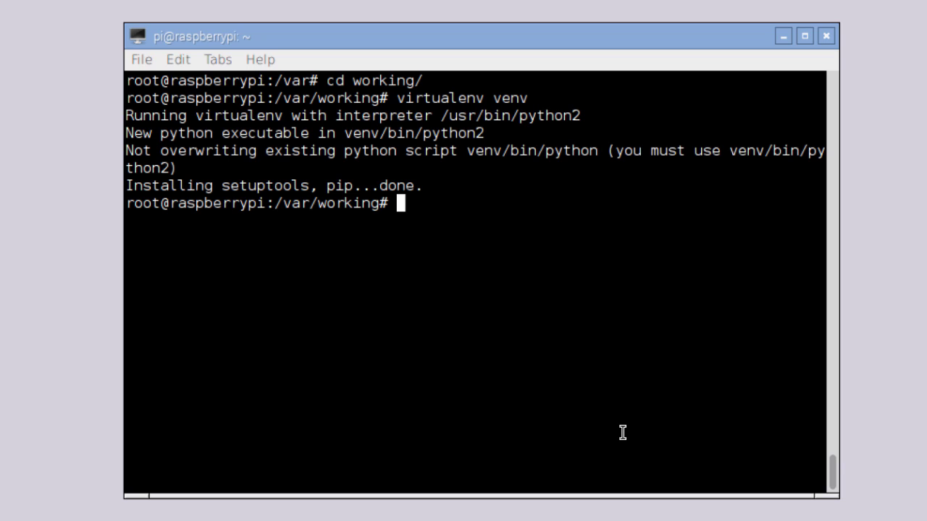
List /var/working with ls -al, then enter venv and list its contents.
text(ls -al)
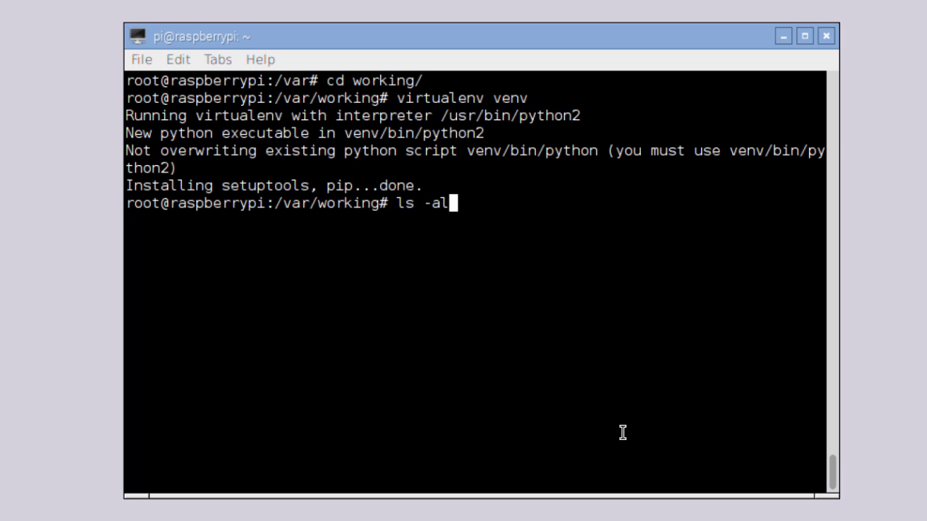
key(Return)
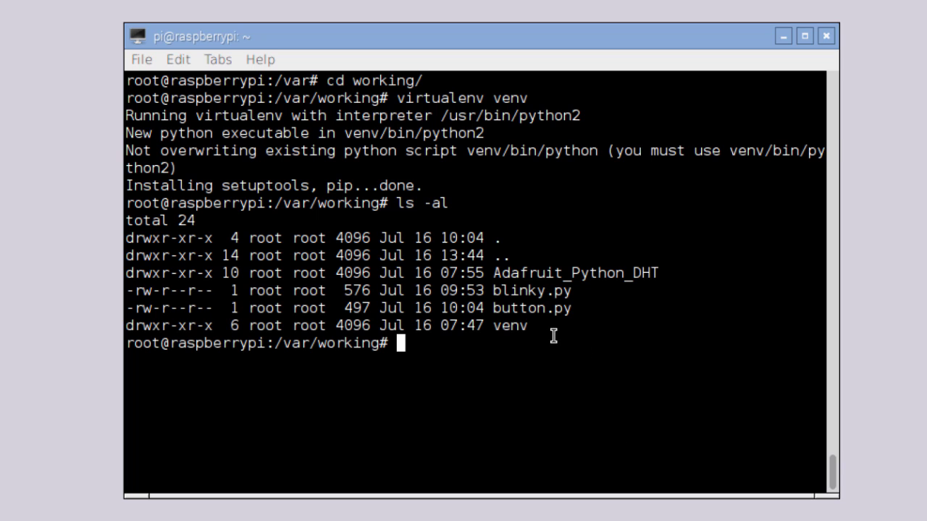
drag(497, 325, 557, 324)
click(557, 324)
text(cd ve)
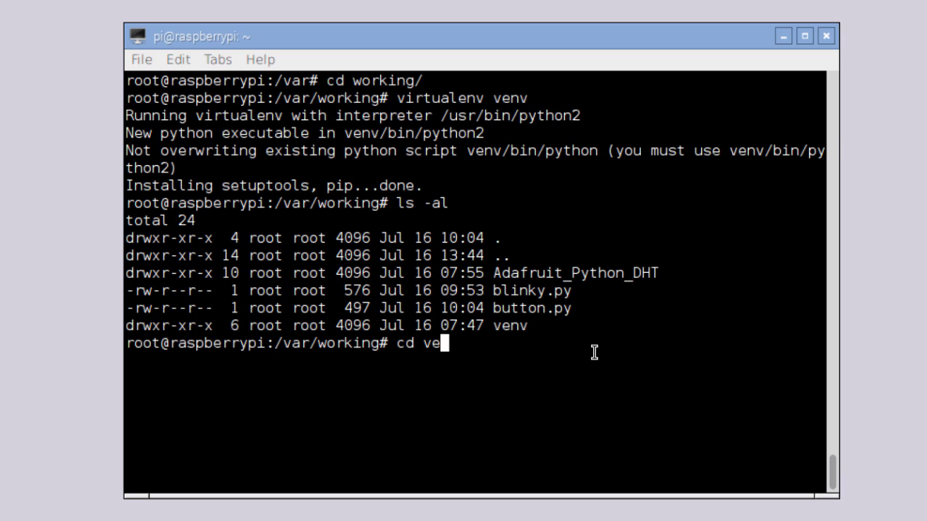
key(Tab)
key(Return)
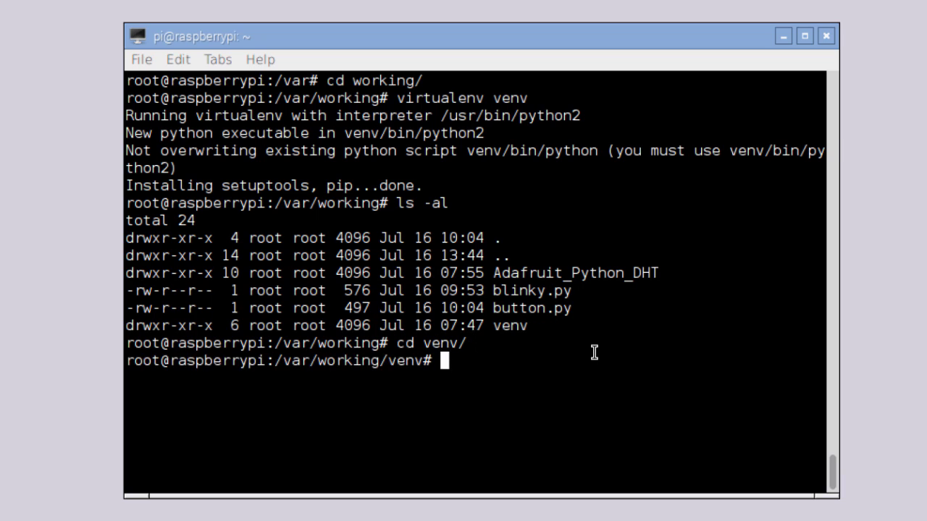
text(ls -al)
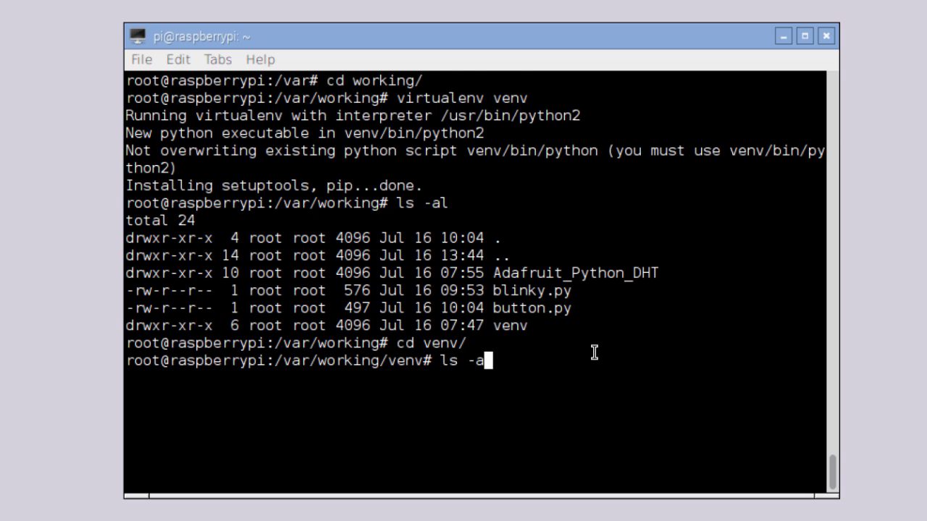
key(Return)
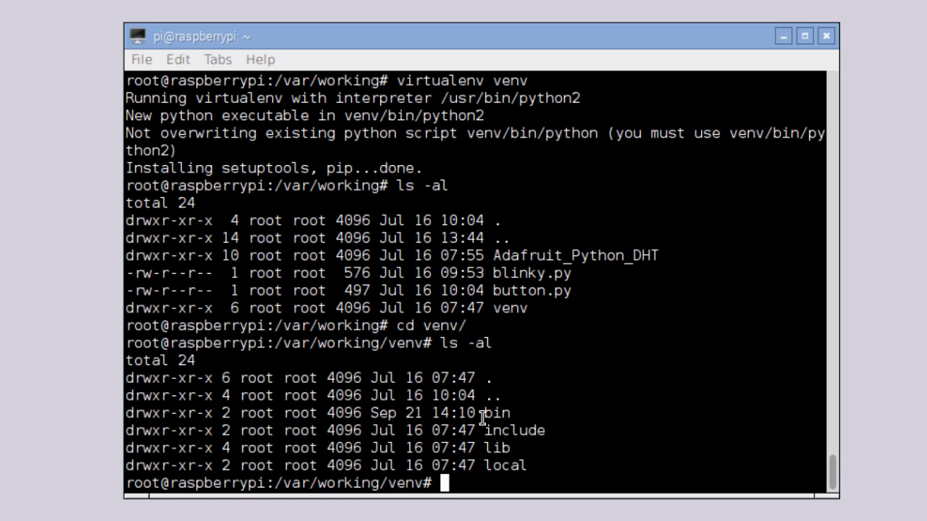
Move into venv/bin and list its files, including activate, pip and python2.
drag(488, 413, 514, 430)
click(519, 447)
text(cd bin/)
key(Return)
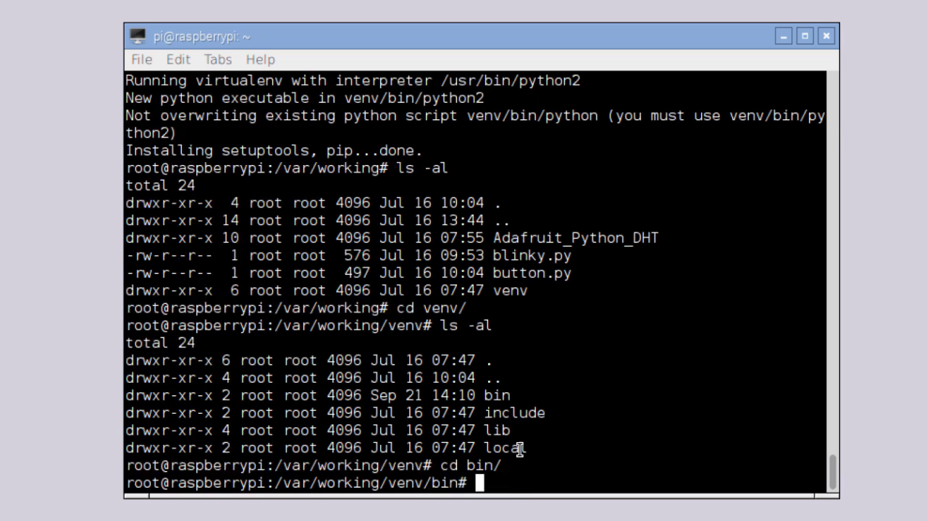
text(ls -al)
key(Return)
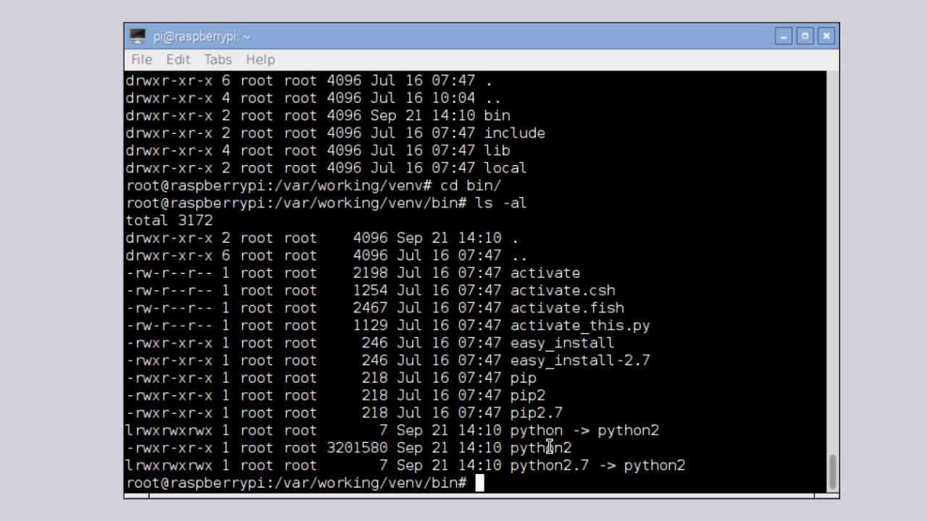
Go up two levels back to /var/working and clear the screen.
text(cd ..)
key(Return)
text(cd ..)
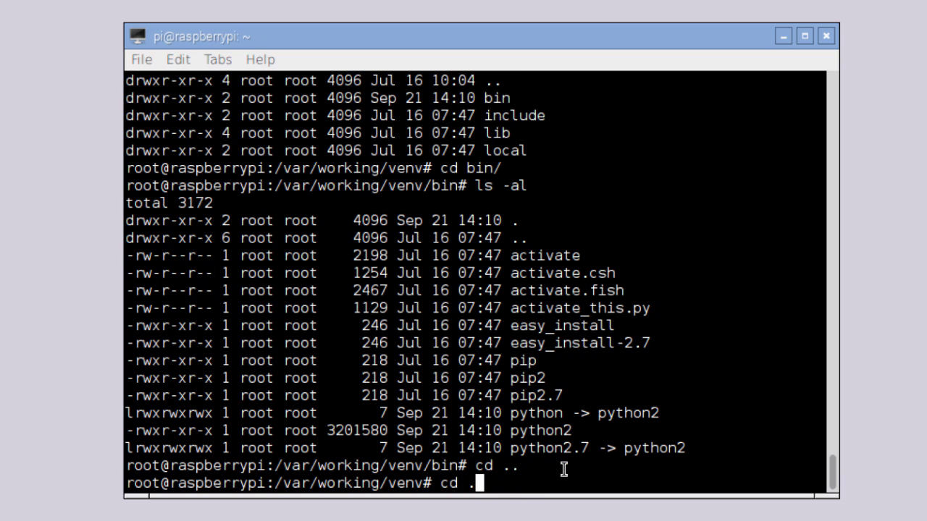
key(Return)
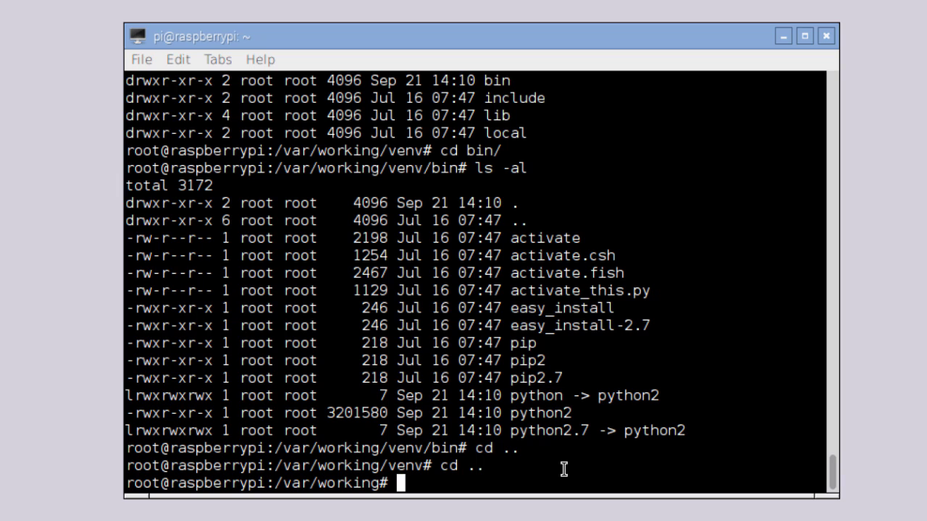
text(clear)
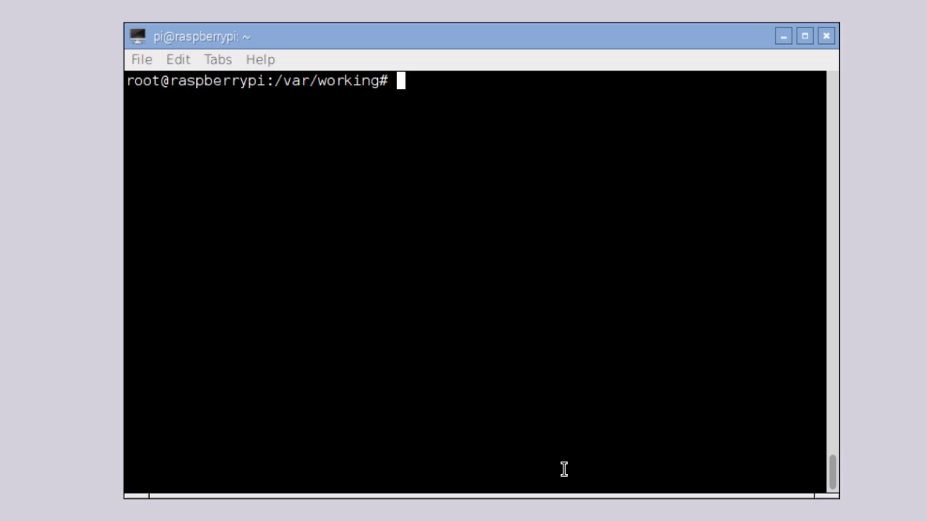
Activate the environment with '. venv/bin/activate' so the prompt shows (venv).
text(. venv)
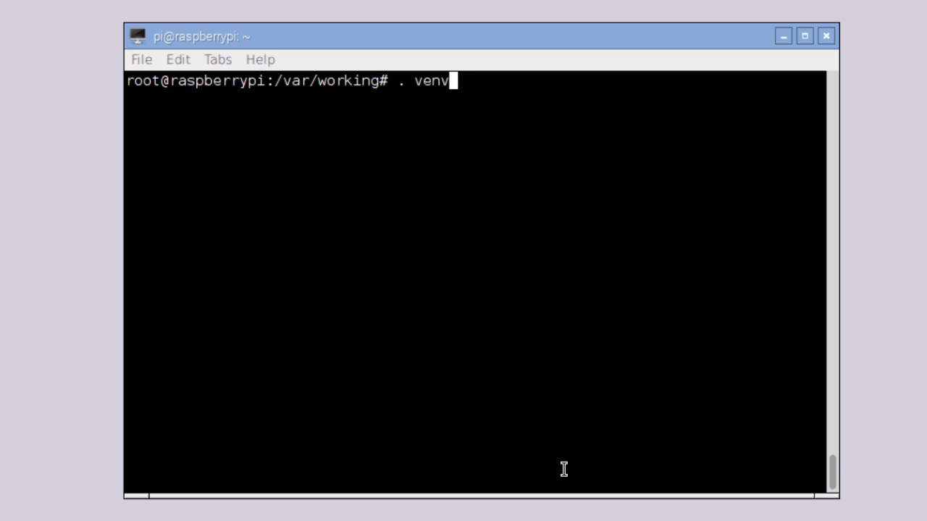
text(/bin/)
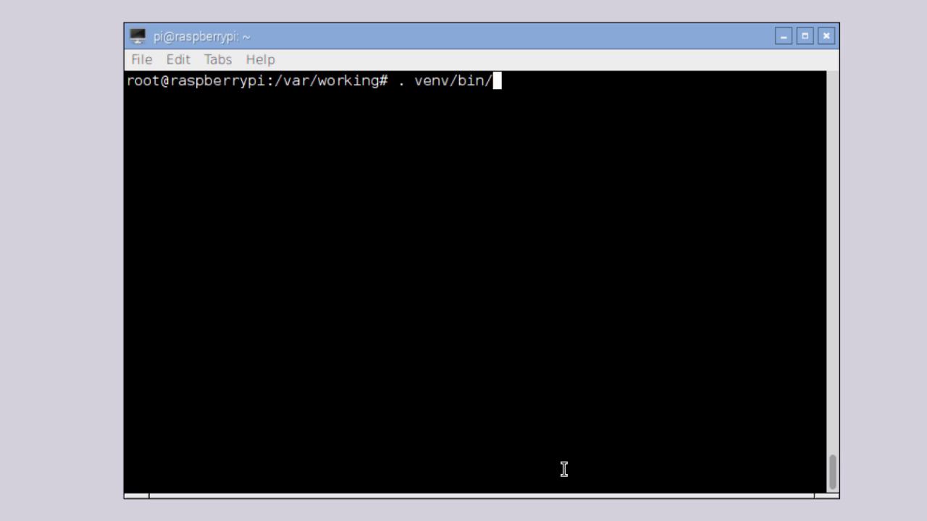
text(activate)
key(Return)
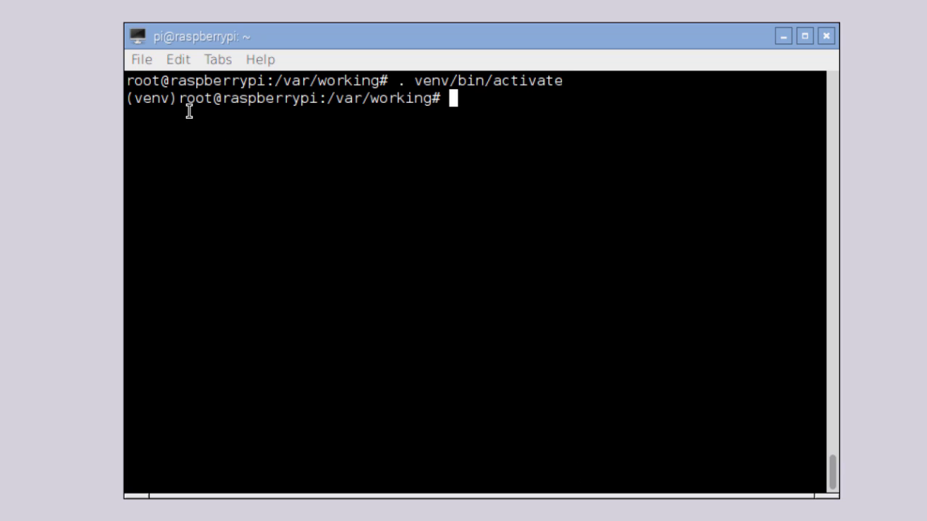
drag(176, 101, 127, 99)
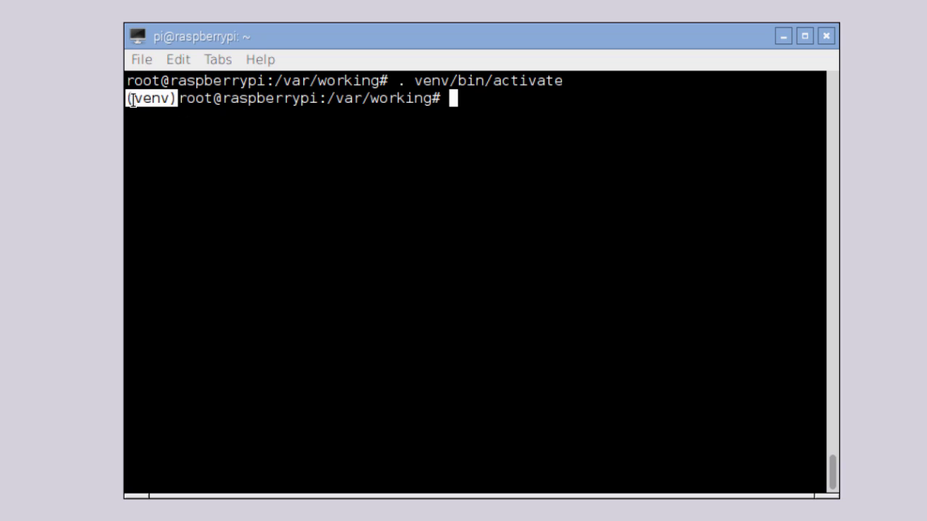
click(187, 99)
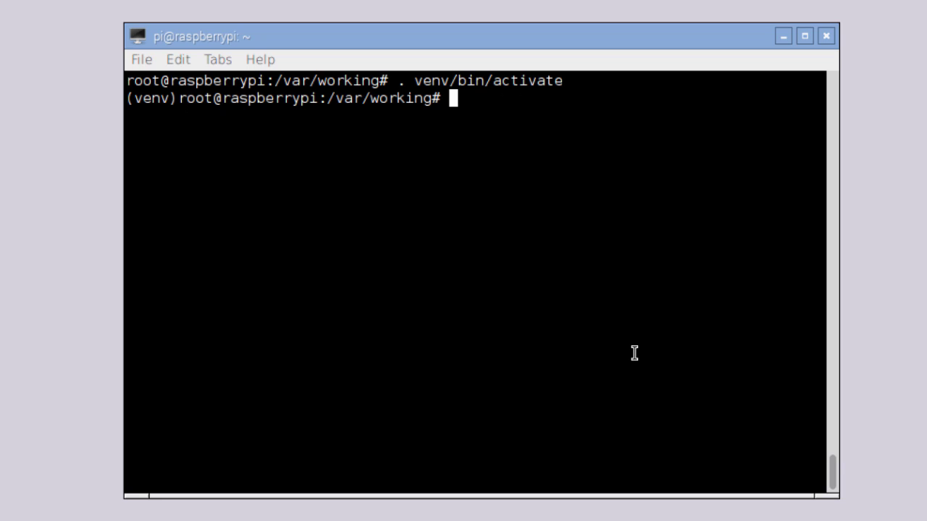
Run deactivate, then rerun '. venv/bin/activate' from history to re-enter venv.
text(dea)
key(Tab)
key(Return)
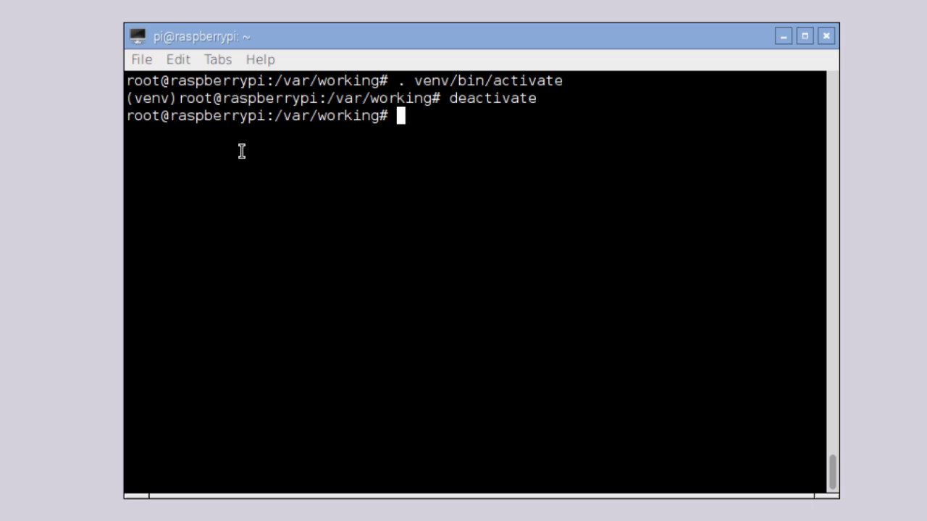
drag(128, 114, 175, 116)
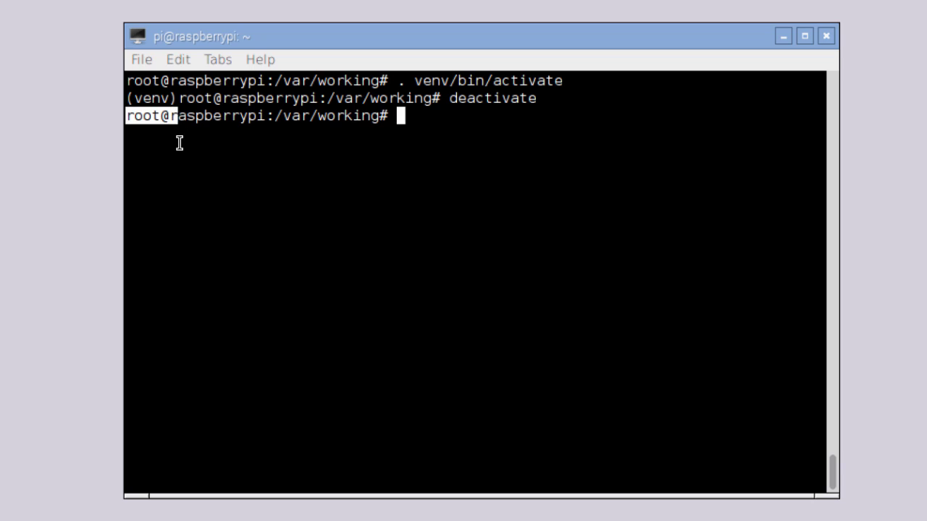
click(158, 112)
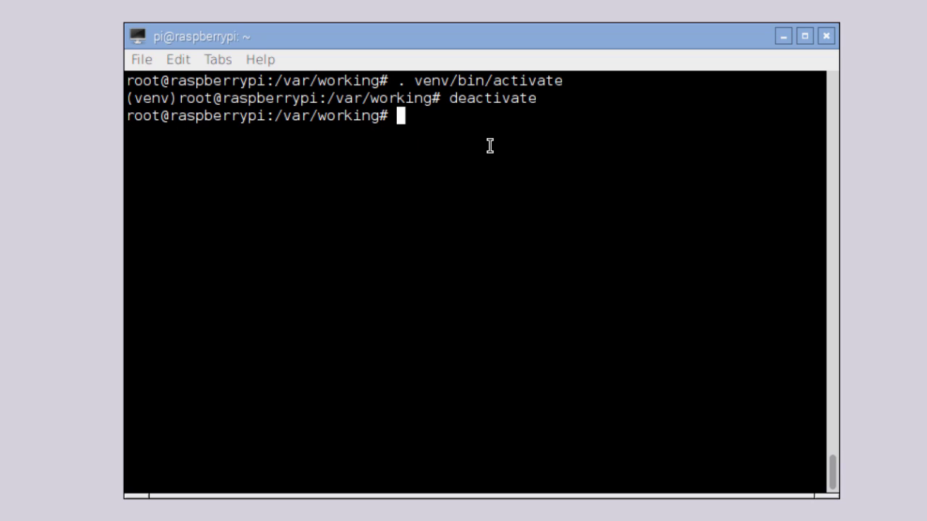
key(Up)
key(Up)
key(Return)
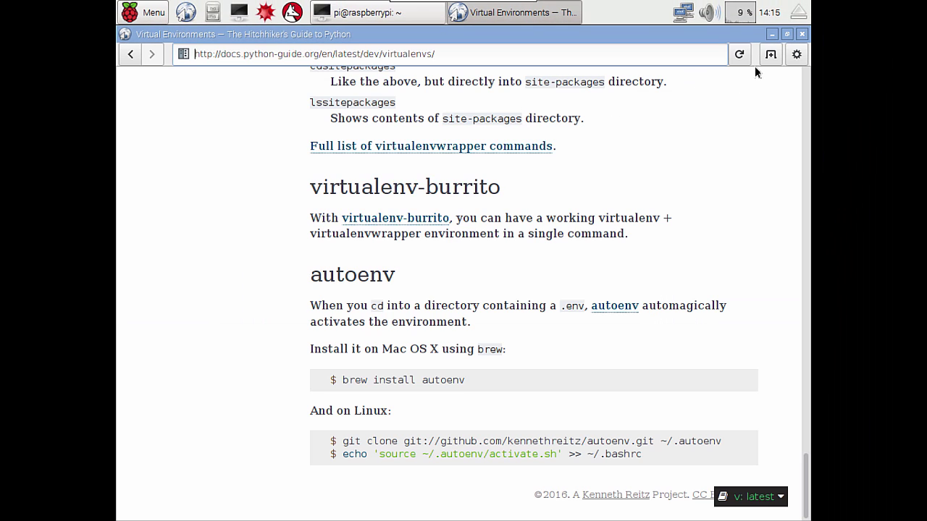
Load docs.python.org in a new Epiphany tab and open The Python Tutorial for 3.5.2.
click(771, 55)
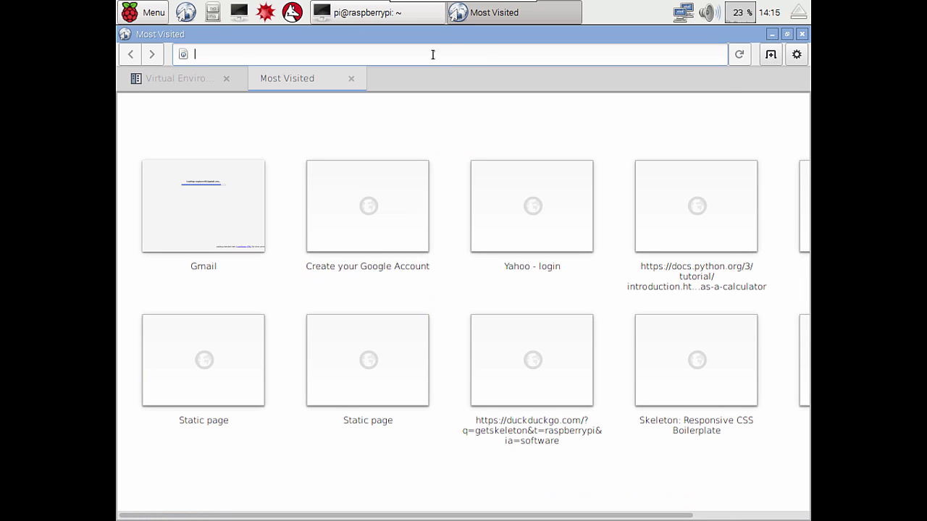
text(docs.)
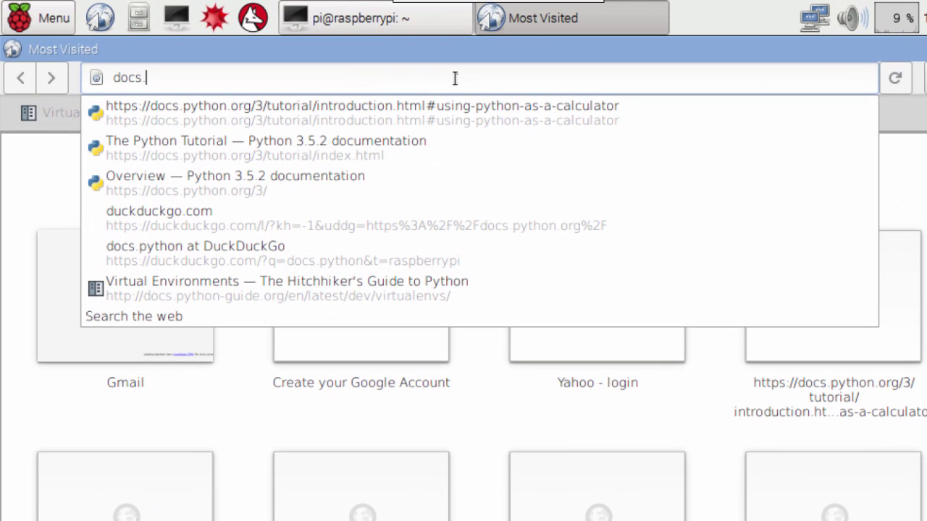
text(python.org)
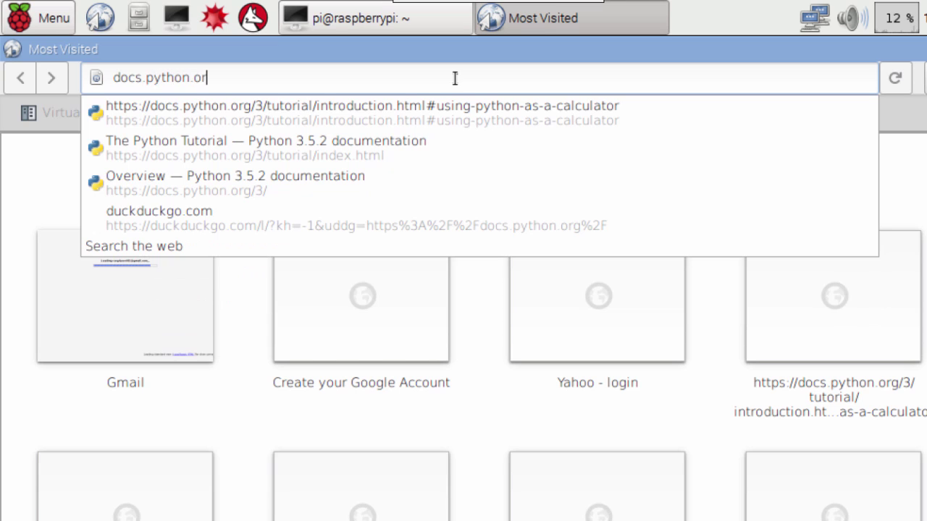
key(Return)
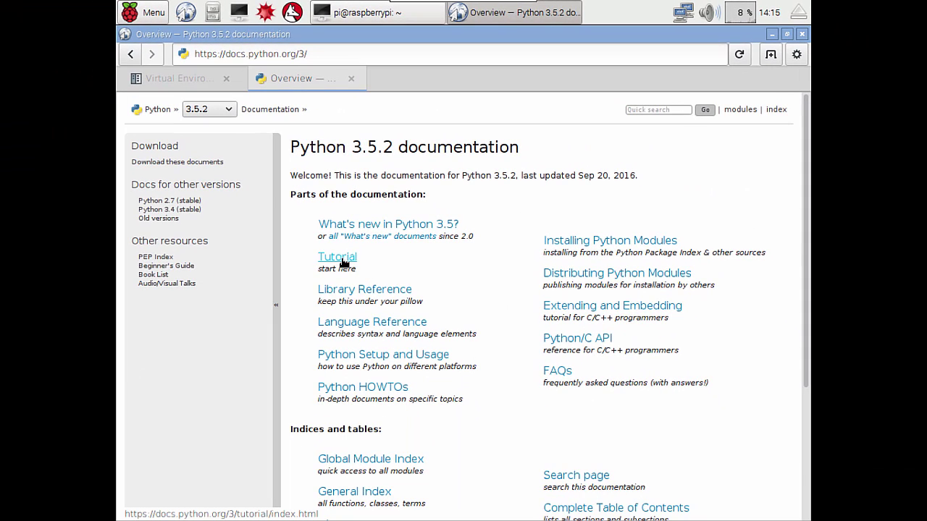
click(343, 262)
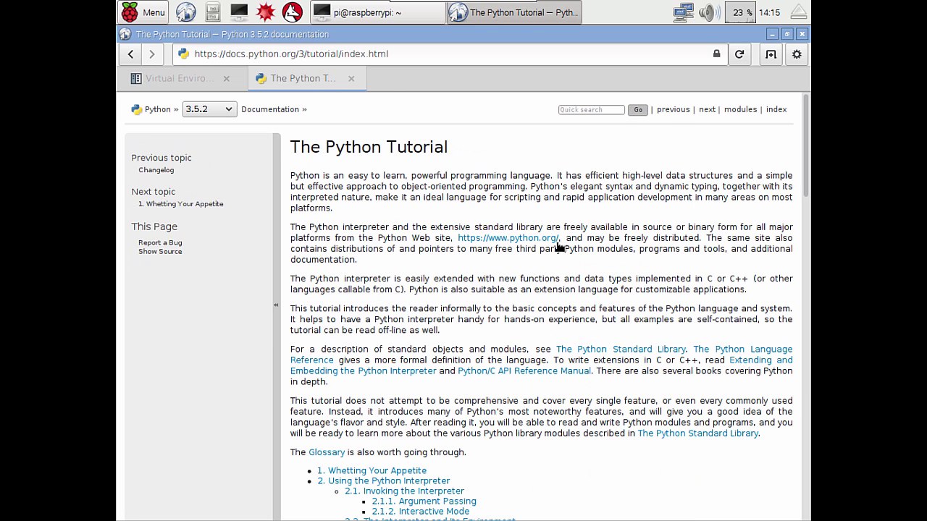
Scroll the tutorial contents and open section 3.1 Using Python as a Calculator.
scroll(525, 327, down, 2)
scroll(544, 311, down, 3)
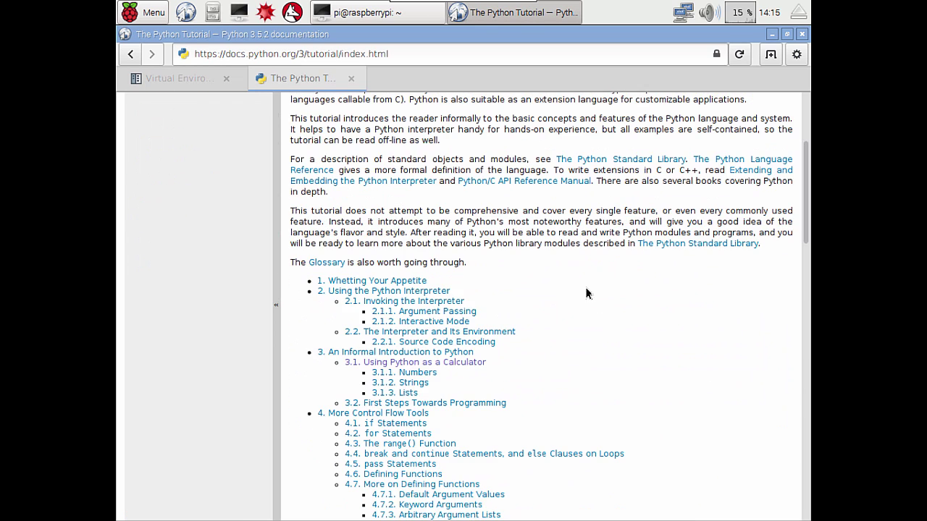
scroll(579, 291, down, 1)
scroll(583, 294, down, 2)
scroll(635, 278, down, 1)
scroll(598, 261, down, 2)
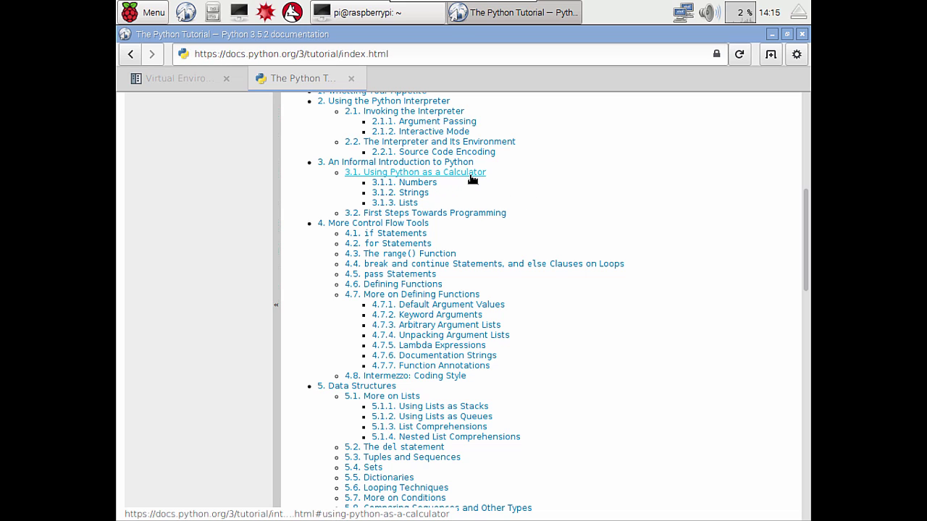
click(471, 179)
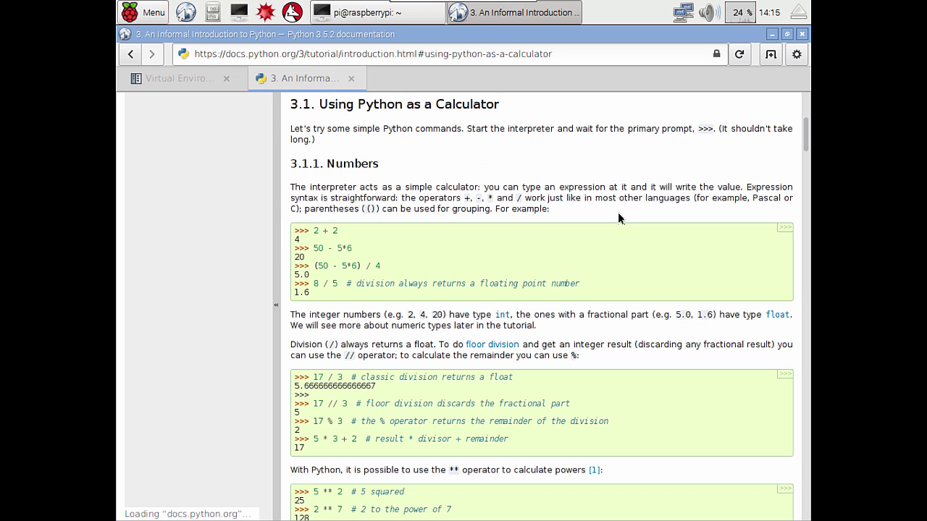
Select the 2 + 2 example on the calculator page, then clear the selection.
double_click(315, 231)
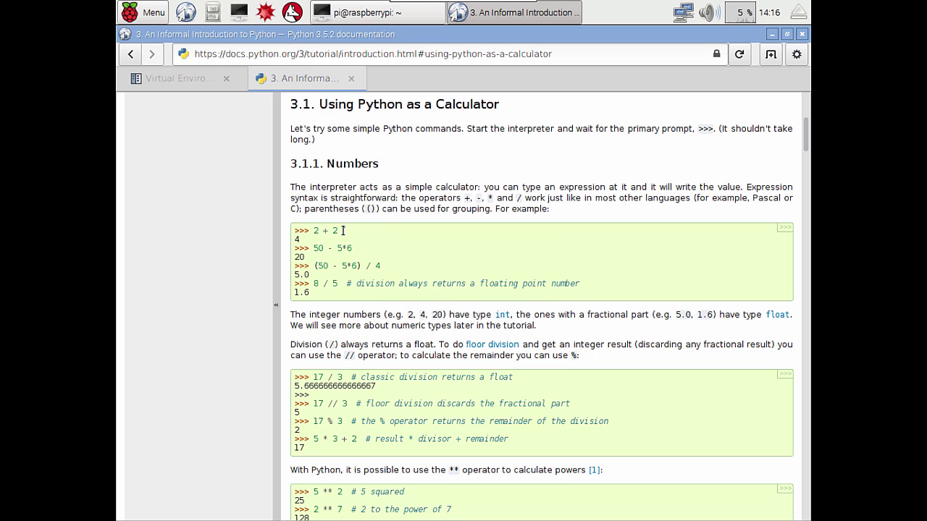
drag(351, 231, 359, 246)
click(360, 246)
Minimize the browser, nudge the terminal window up, and start the python interpreter.
click(772, 35)
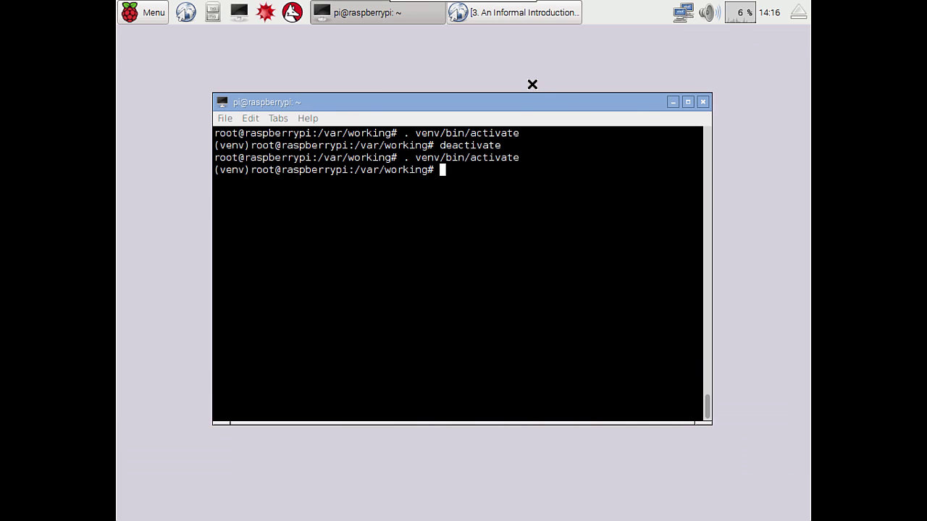
drag(517, 100, 529, 83)
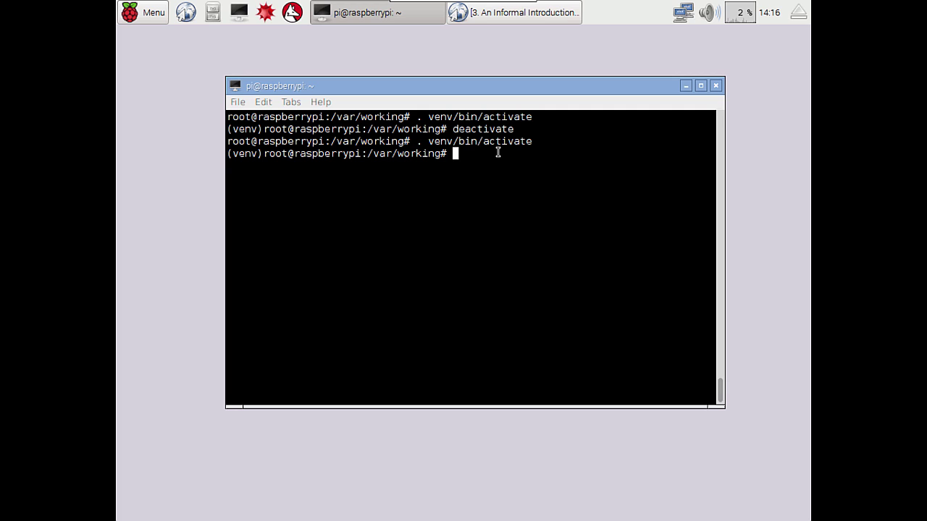
text(python)
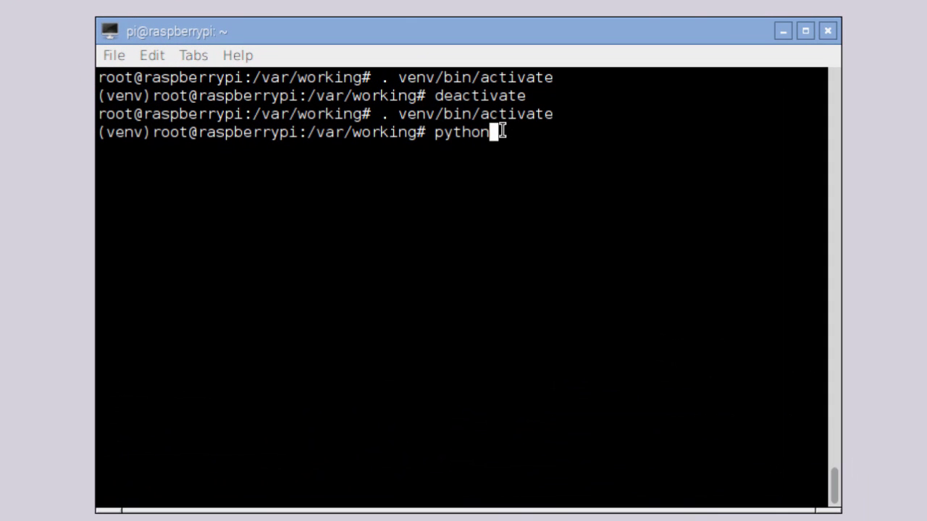
key(Return)
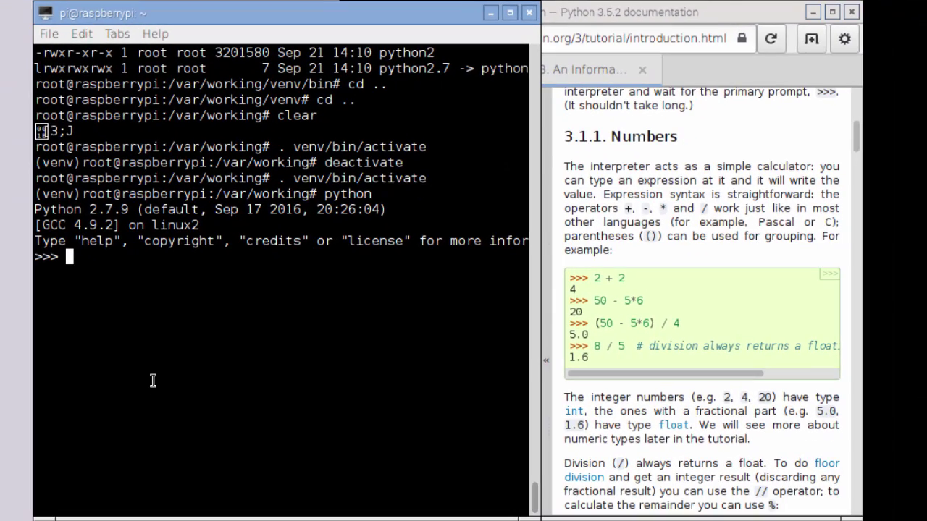
Evaluate 2+2 and 11*22 at the >>> prompt, getting 4 and 242.
text(2+2)
key(Return)
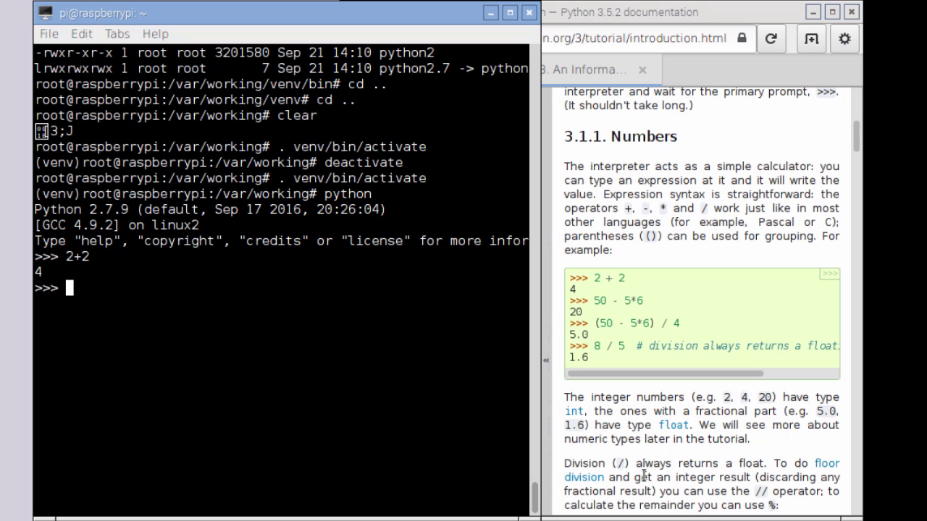
text(11*22)
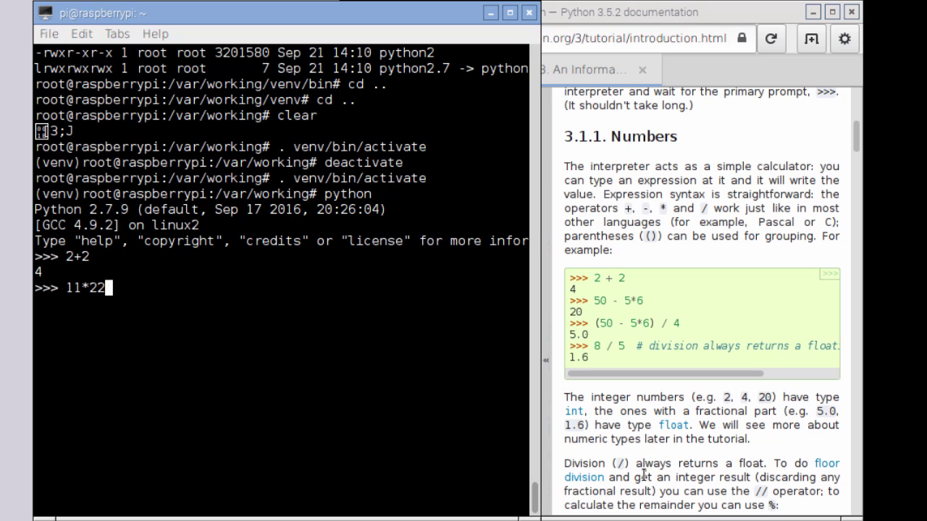
key(Return)
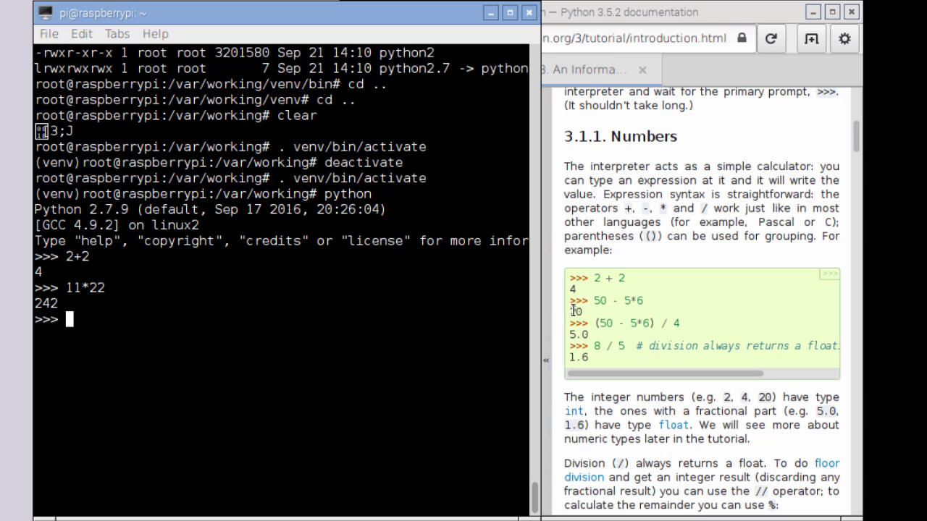
Copy (50 - 5*6) / 4 from the docs, paste it into Python and run it.
drag(595, 323, 681, 323)
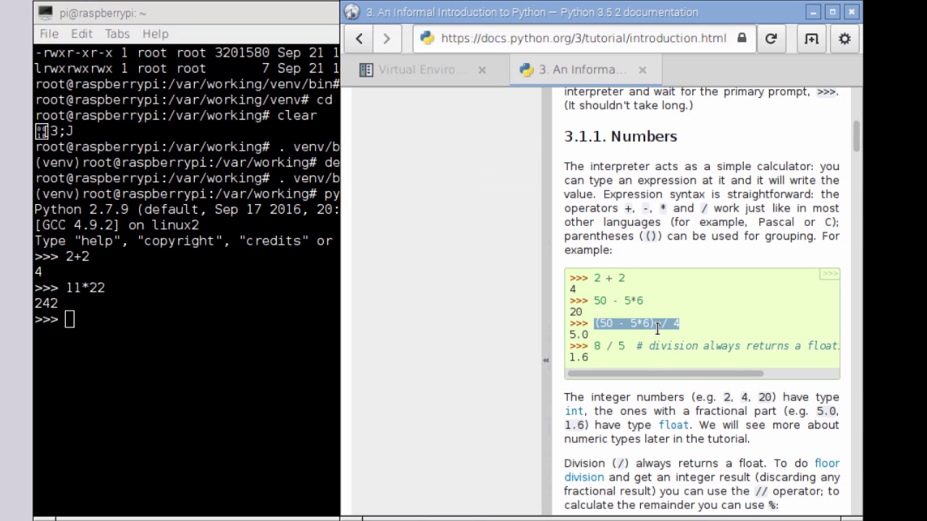
right_click(650, 324)
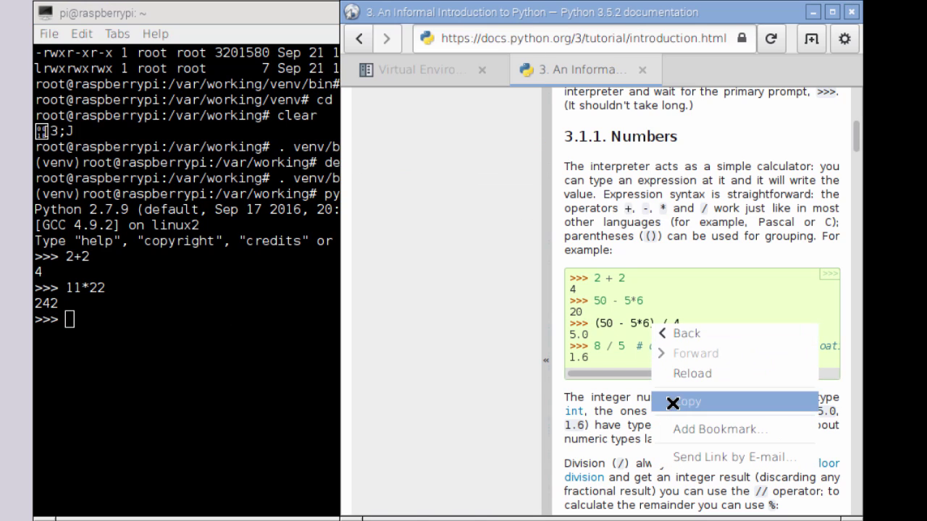
click(673, 403)
click(243, 345)
key(ctrl+shift+v)
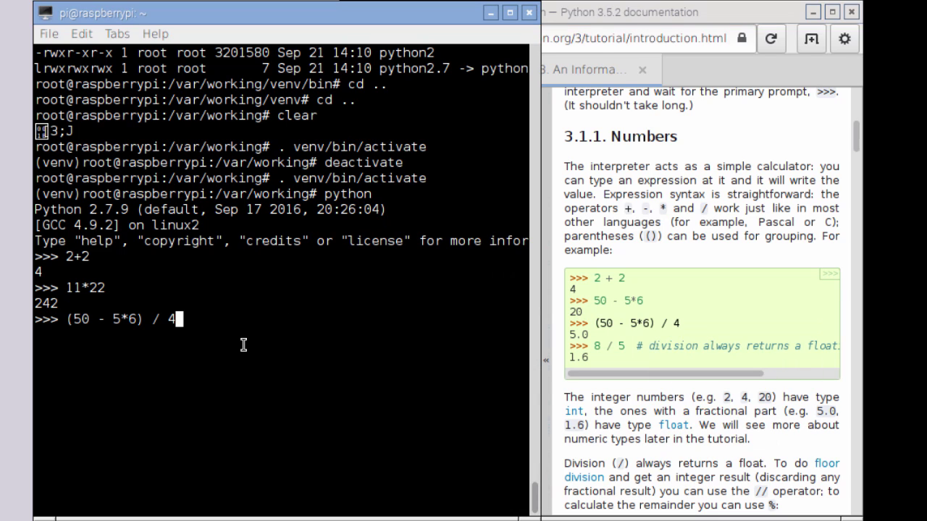
key(Return)
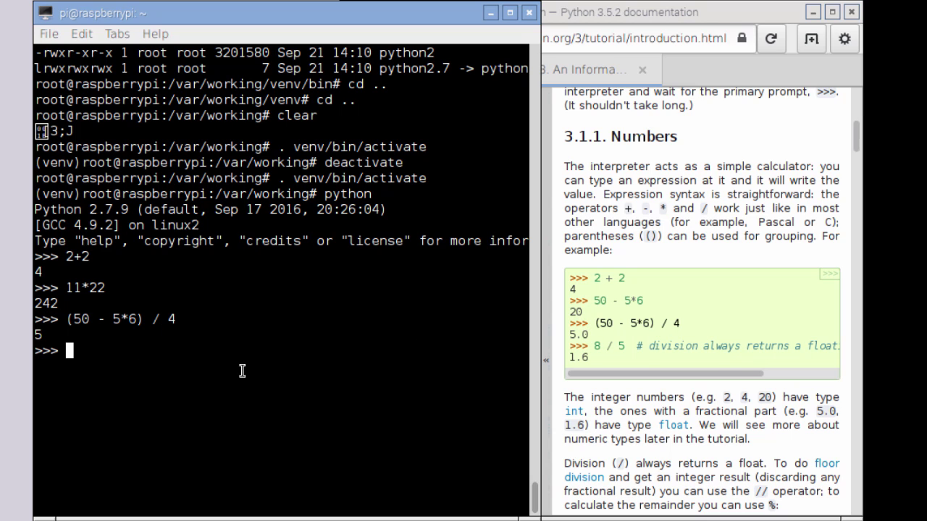
Assign width = 20 and height = 5*9, then evaluate width*height to get 900.
scroll(622, 413, down, 2)
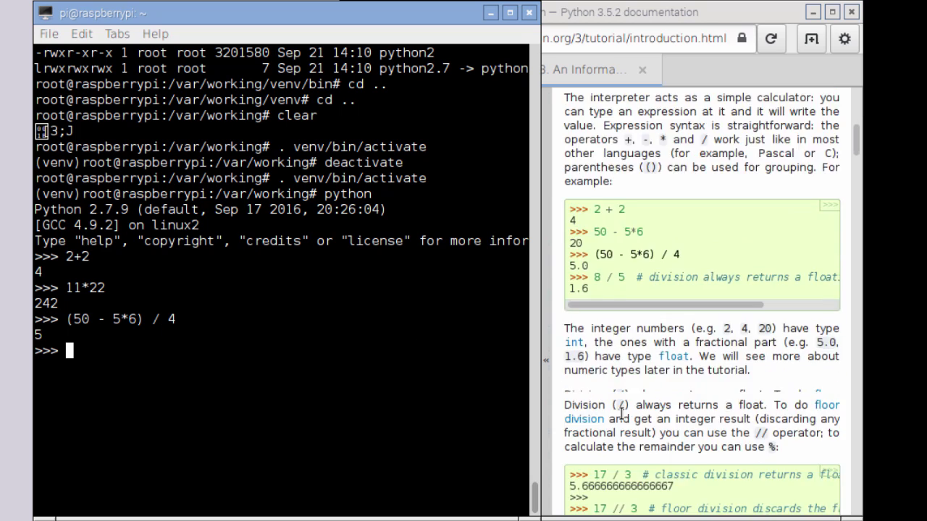
scroll(648, 347, down, 15)
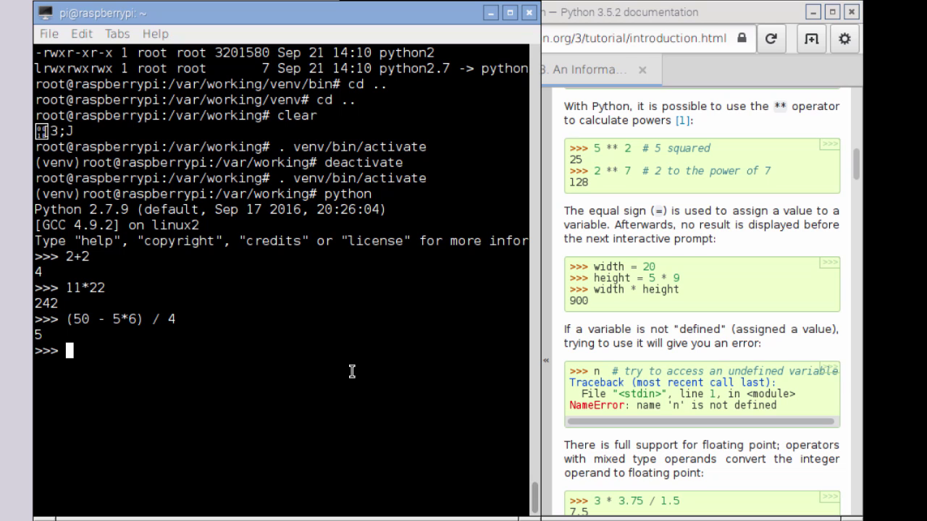
text(width )
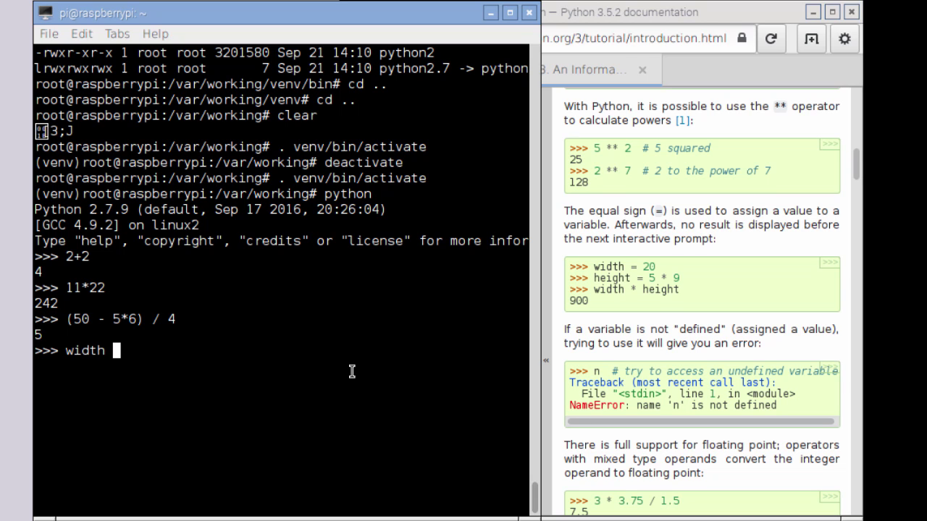
text(= 20)
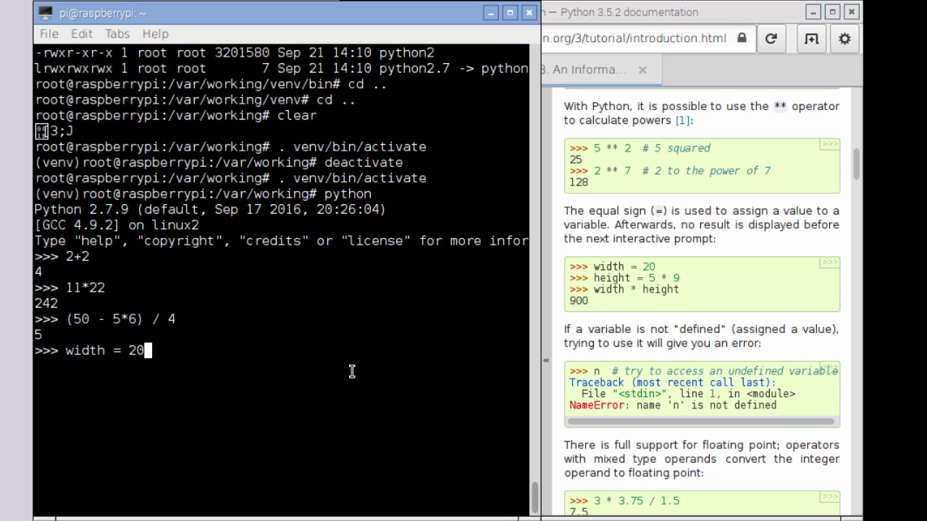
key(Return)
text(hei)
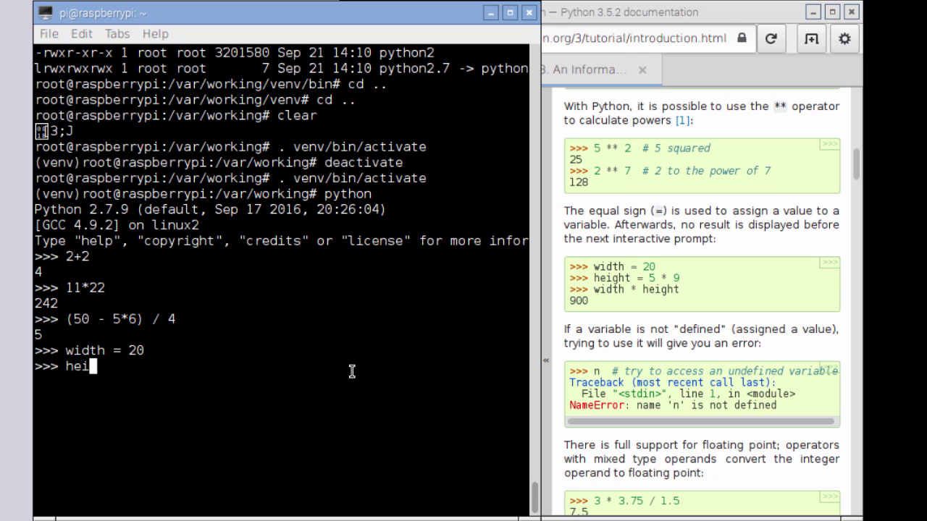
text(ght = 5)
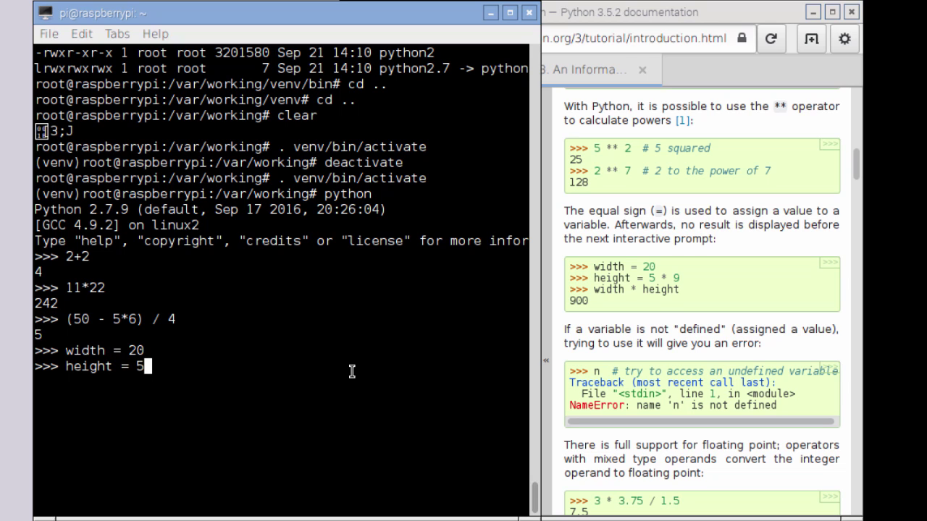
text(*9)
key(Return)
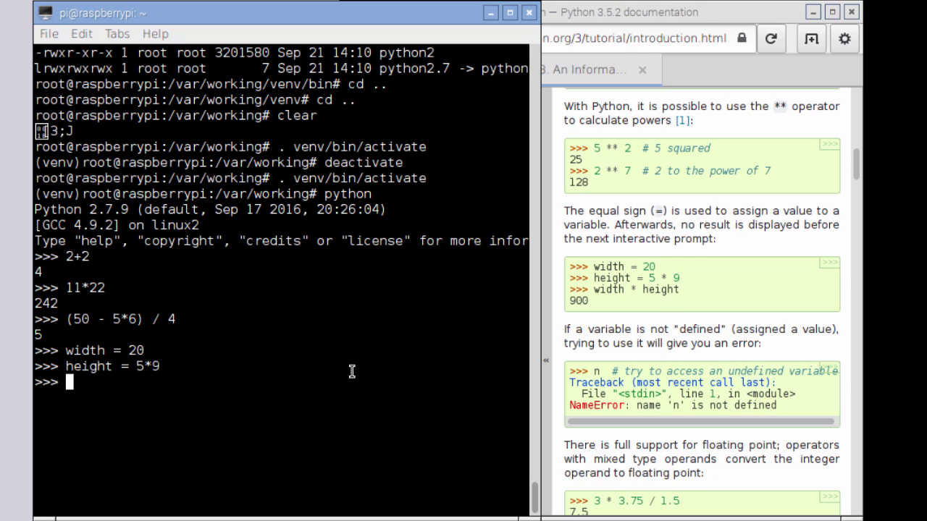
text(width*height)
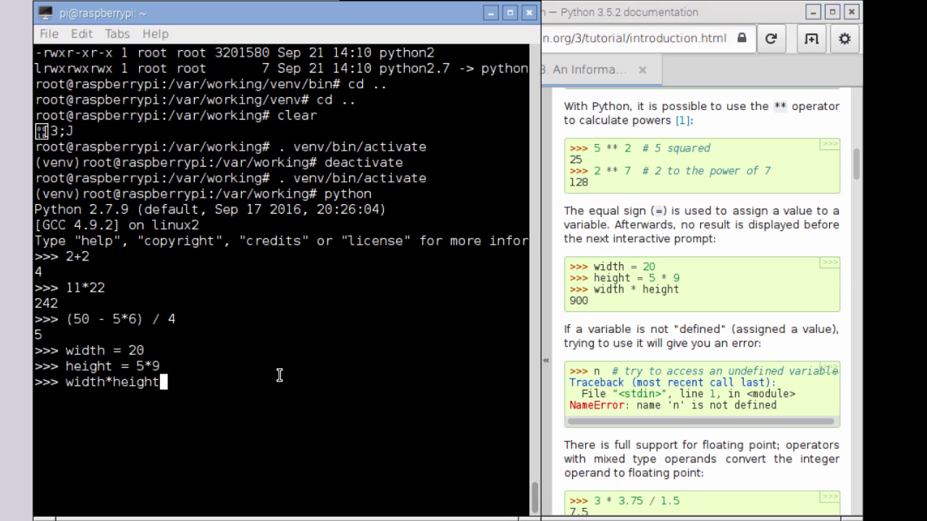
key(Return)
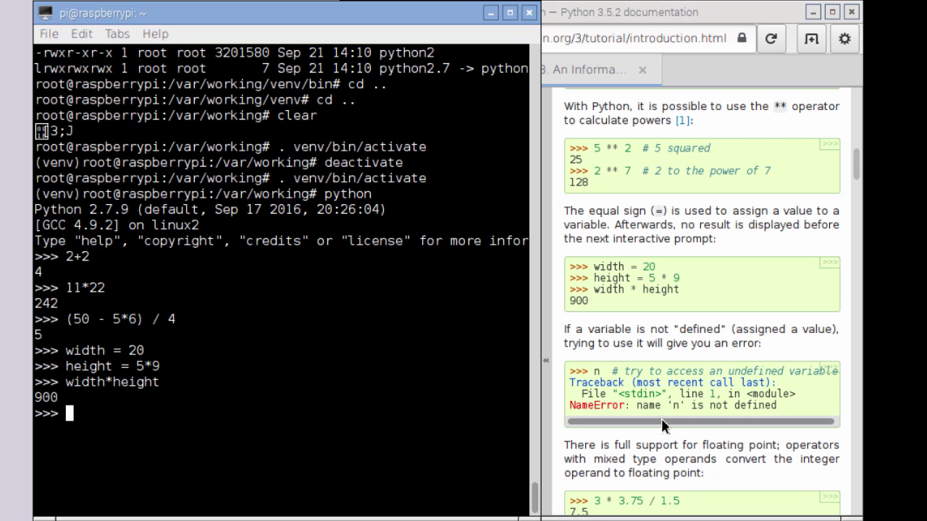
Scroll the docs to Strings and evaluate the string 'spam eggs' in Python.
scroll(659, 427, down, 4)
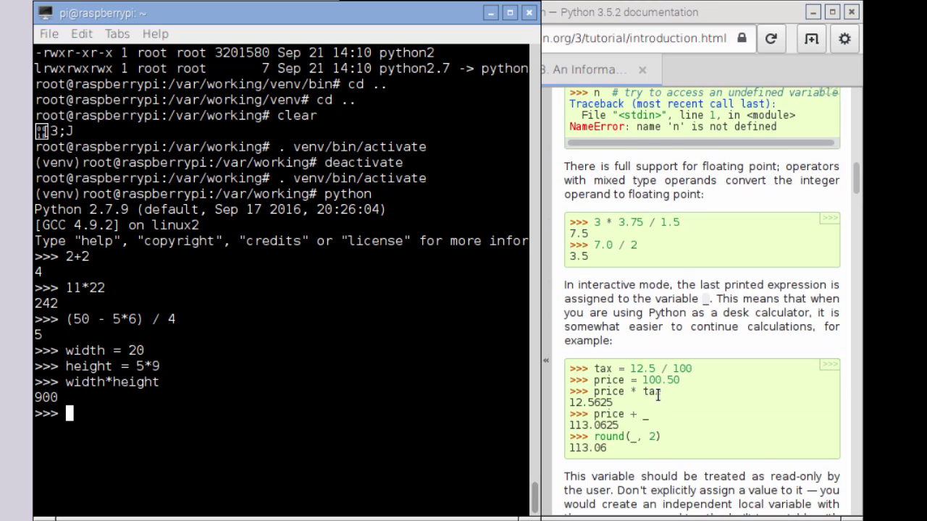
scroll(657, 395, down, 5)
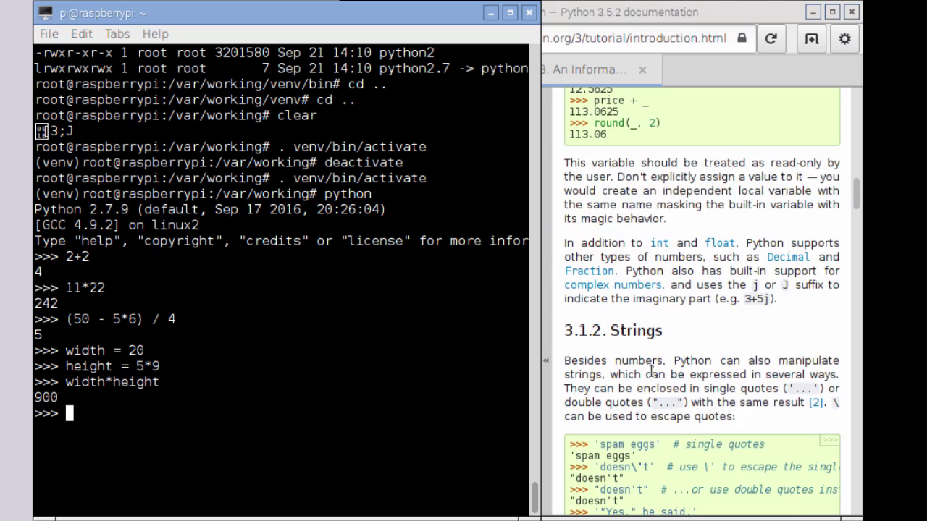
scroll(652, 371, down, 4)
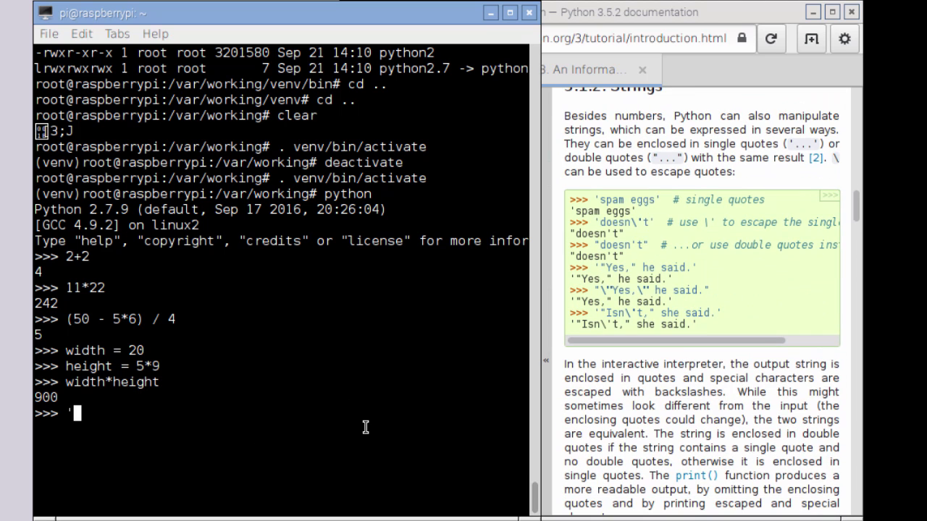
text(spam )
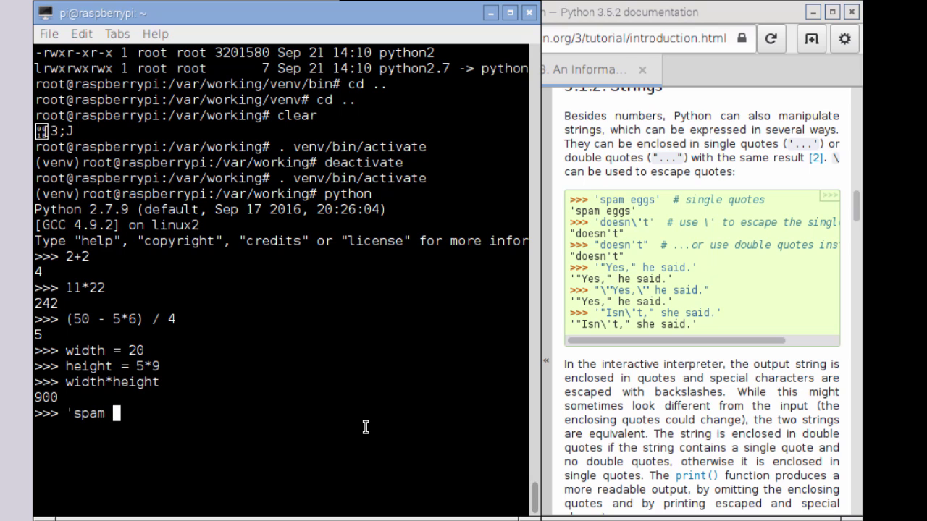
text(eggs')
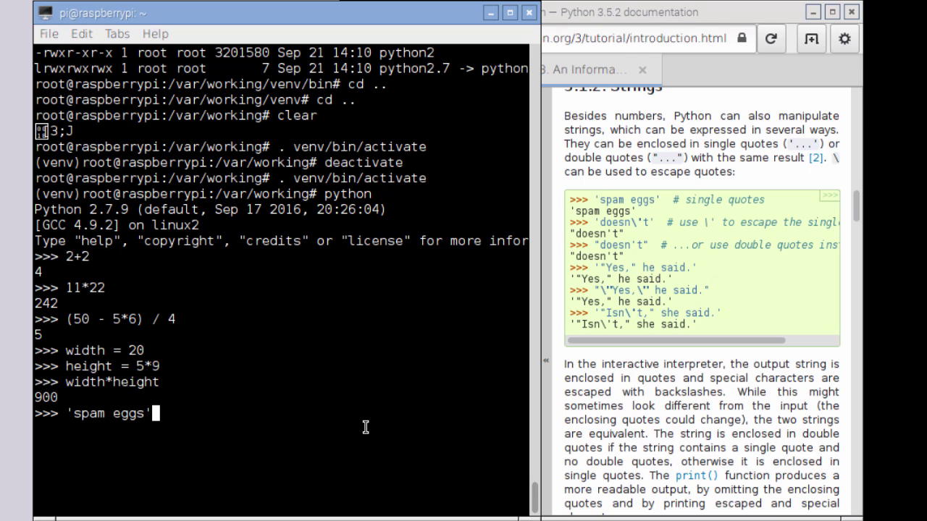
key(Return)
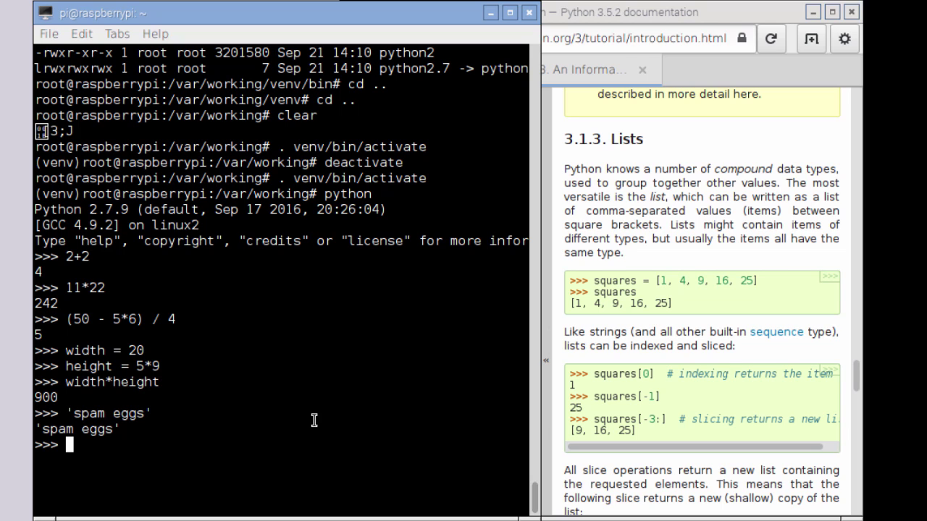
Create squares = [1, 4, 9, 16, 25] and display the list.
text(squares)
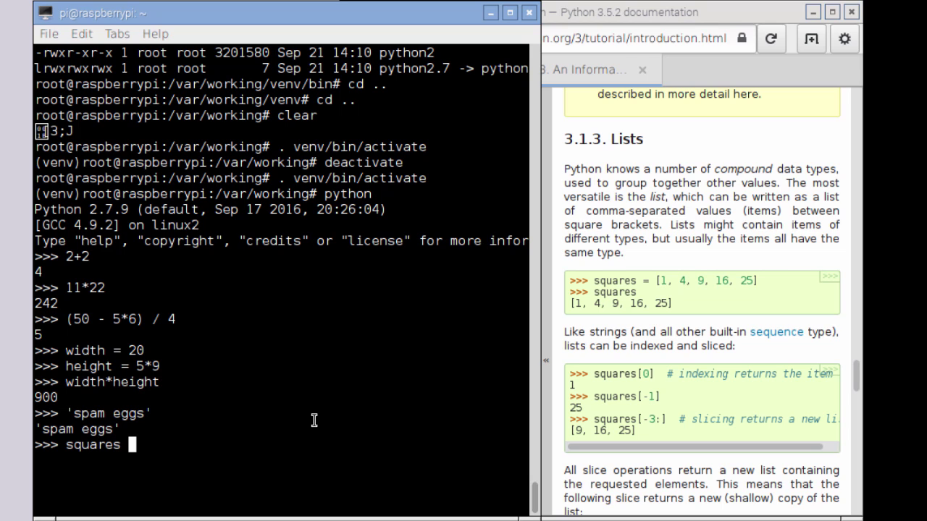
key(BackSpace)
key(BackSpace)
text(es = [ 1, 4, 9, )
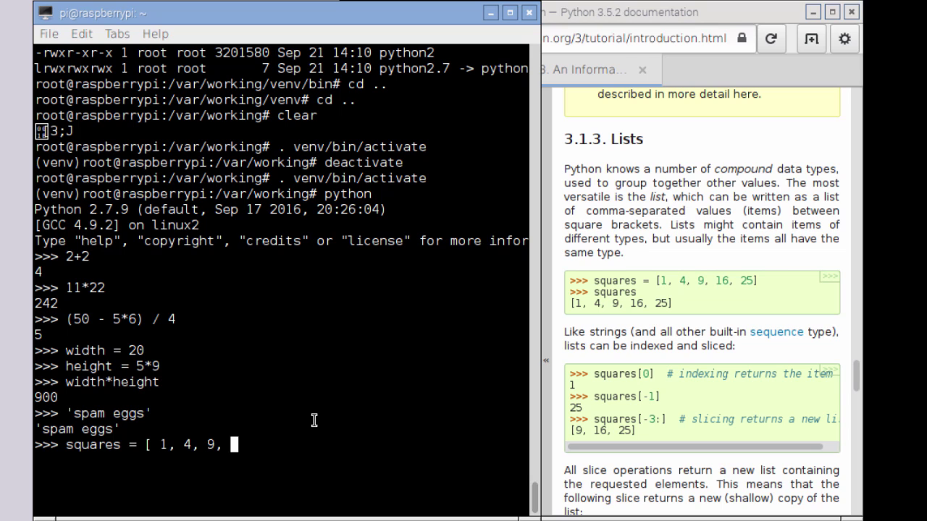
text(16, 25)
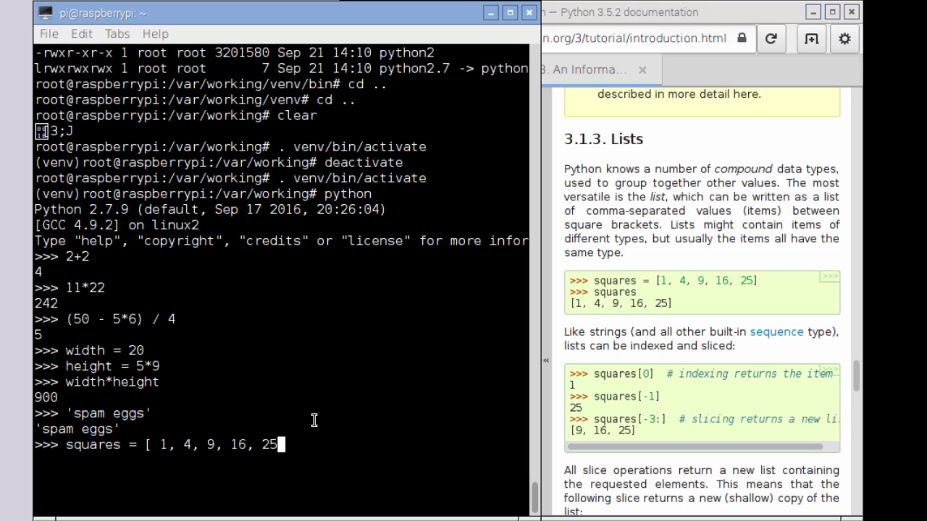
text(])
key(Left)
key(Return)
text(squares)
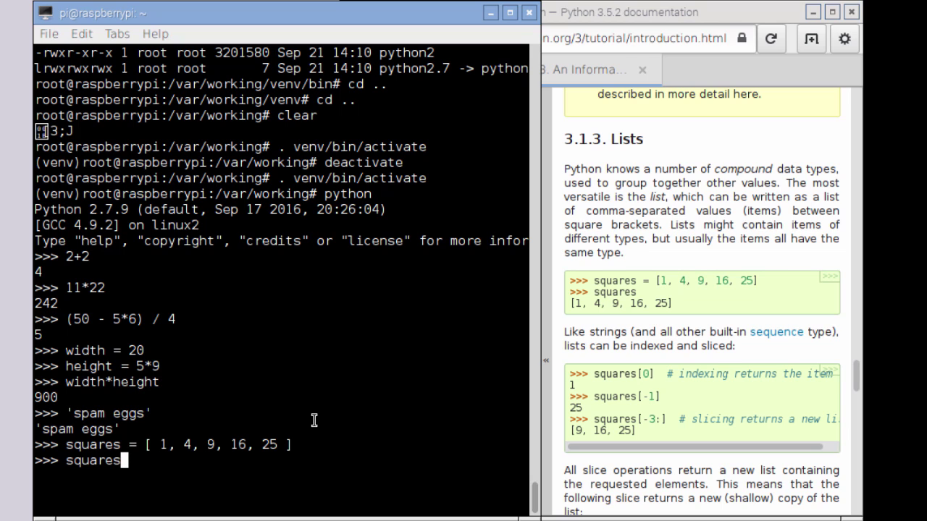
key(Return)
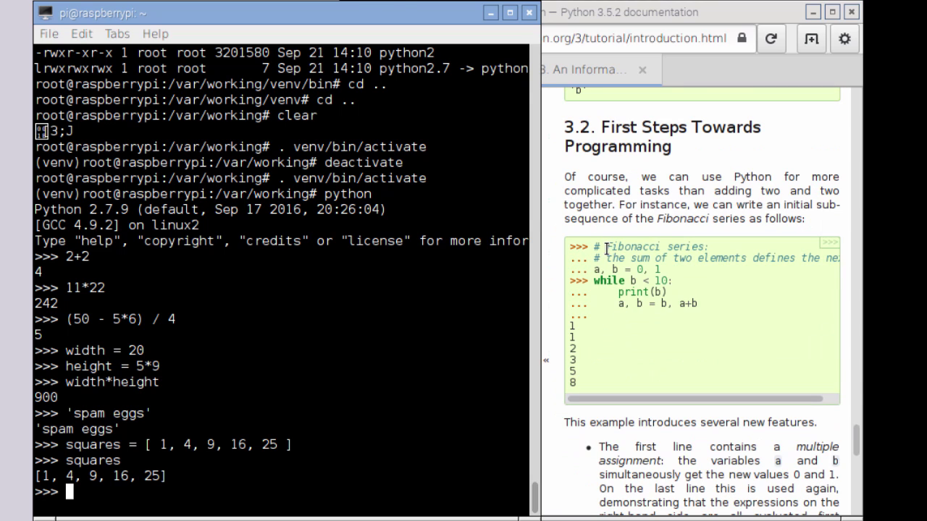
Return to the terminal and assign a,b = 0,1 for the Fibonacci example.
drag(607, 248, 718, 249)
click(528, 317)
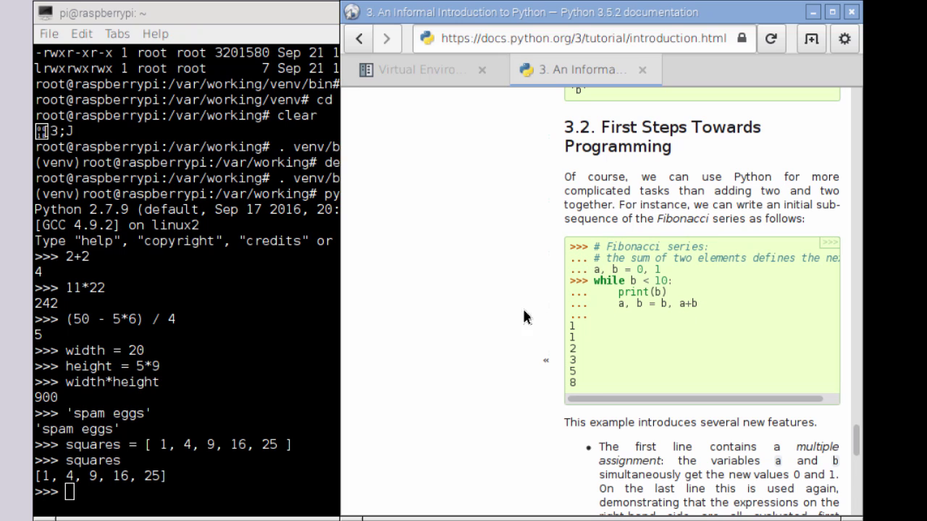
click(257, 285)
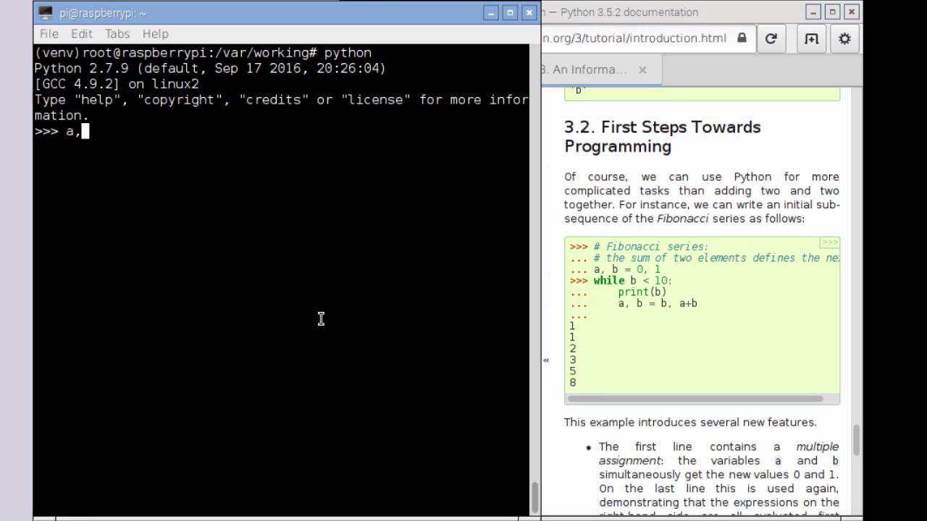
text(b = 0,1)
key(Return)
Enter the while b<10: loop with print(b) and a,b = b, a+b, printing 1 through 8.
text(while)
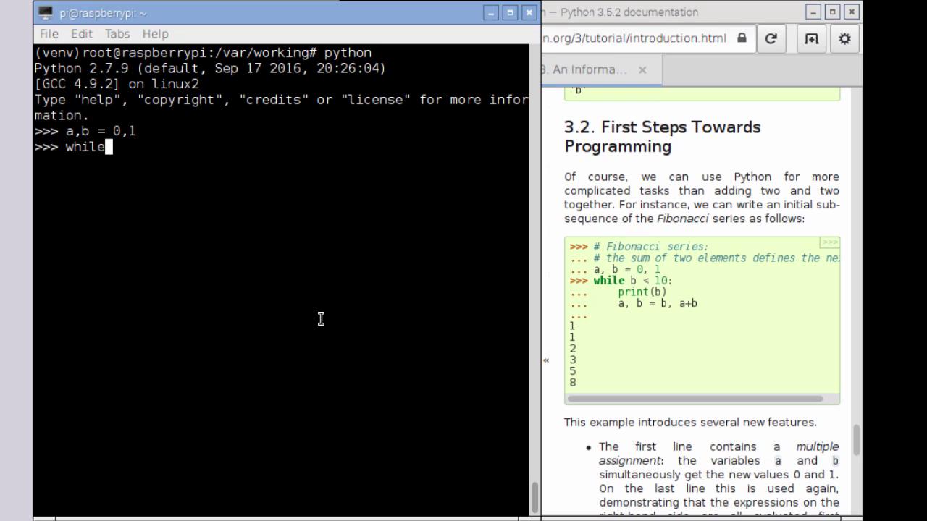
text( b<10)
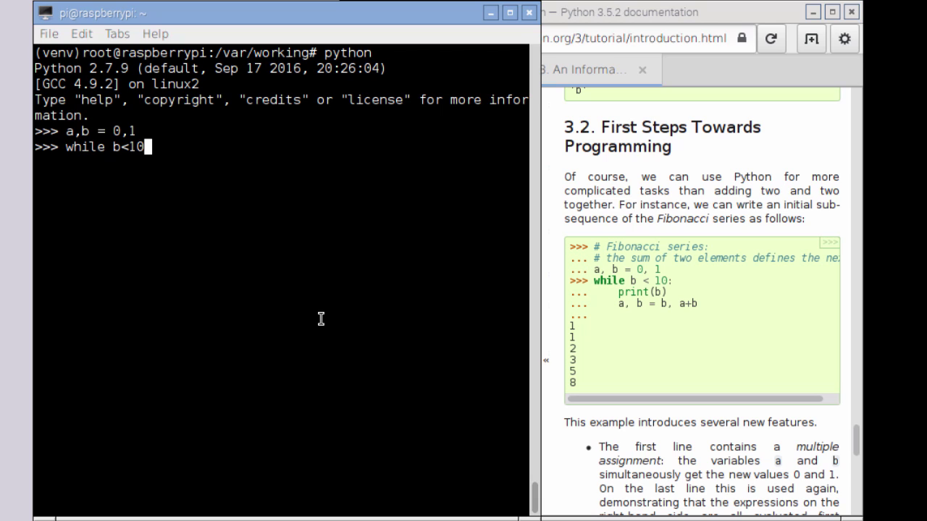
text(:)
key(Return)
key(BackSpace)
key(BackSpace)
text(pri)
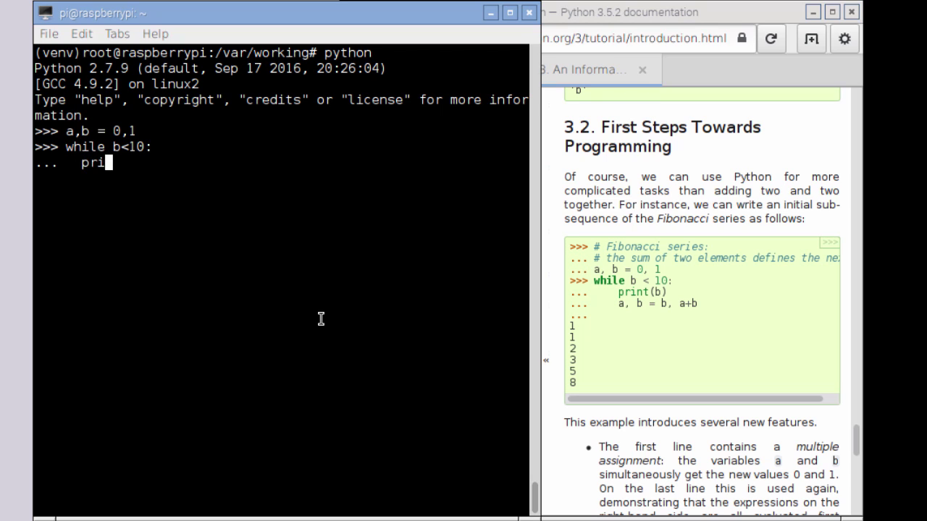
text(nt())
key(Left)
text(b)
key(Right)
key(Return)
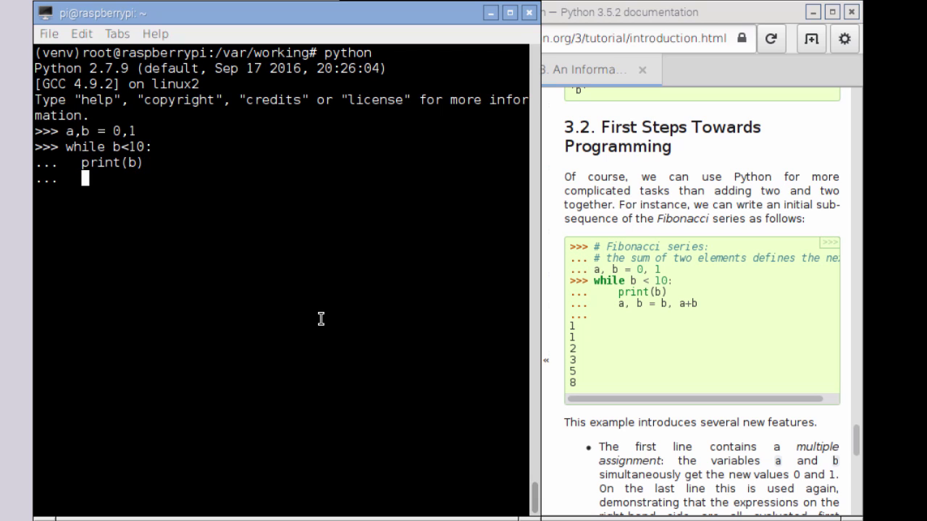
text(a,b = b, a+b)
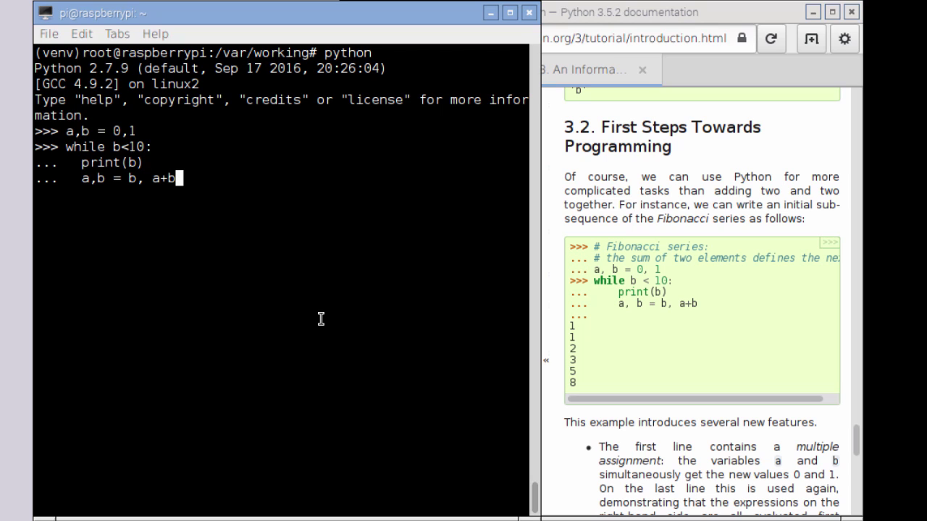
key(Return)
key(Return)
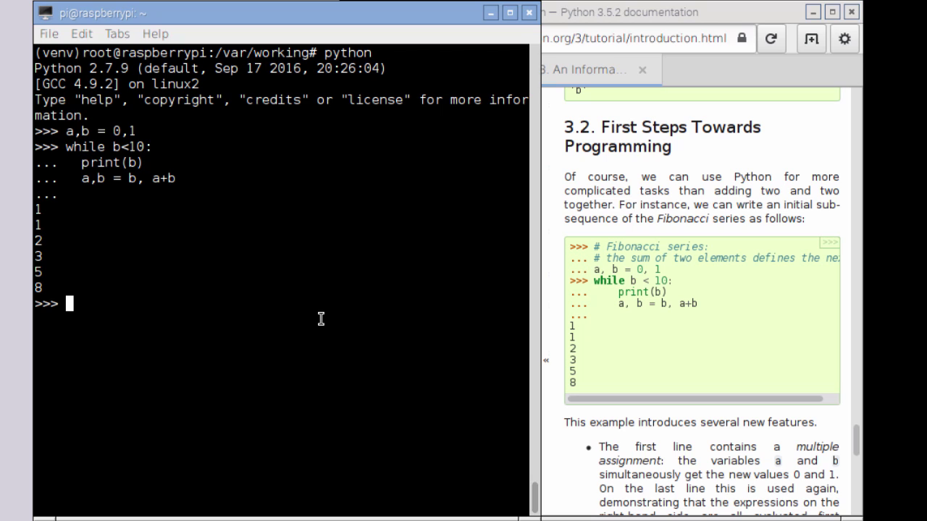